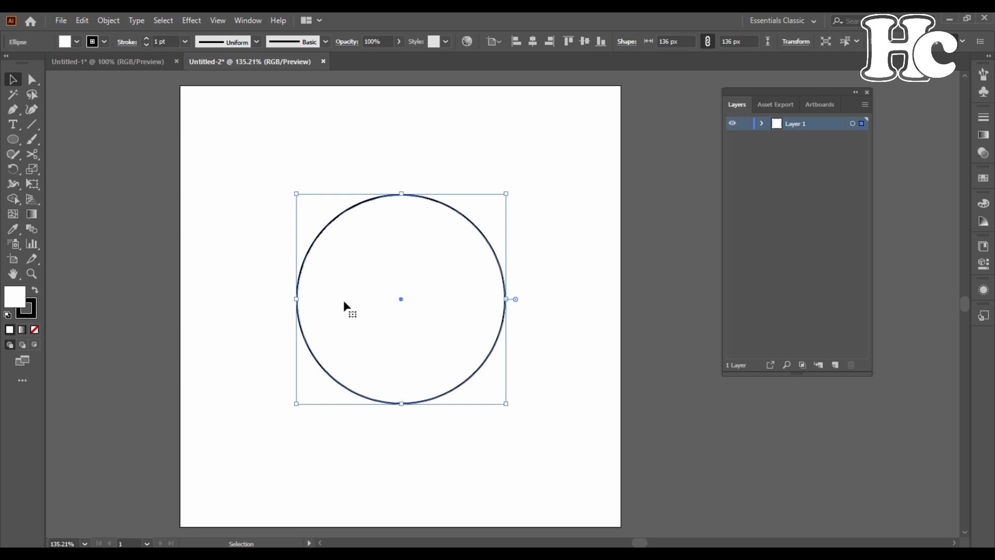
Step: Fill the circle with the muted red color 7f4545
left_click(381, 152)
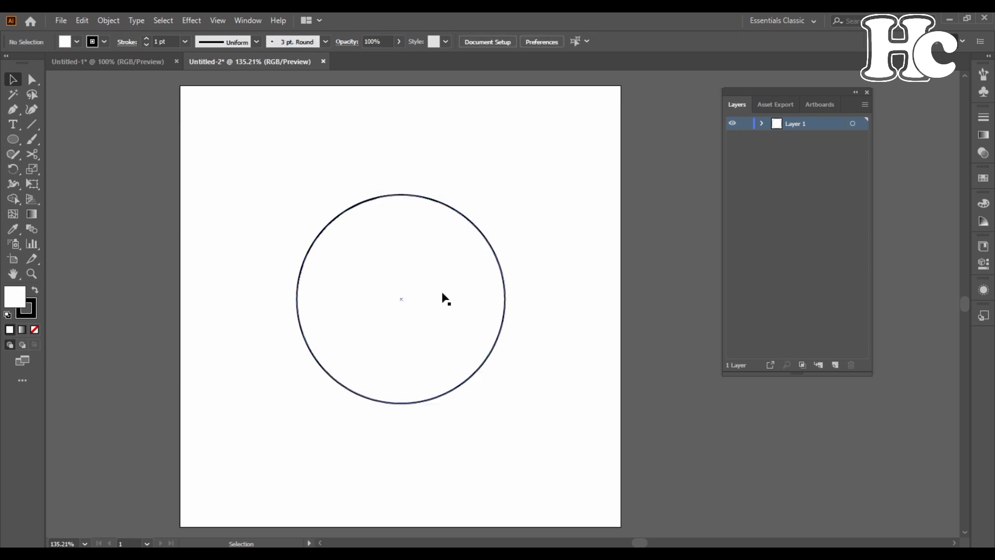
key("z")
left_click(427, 296)
left_click(488, 306)
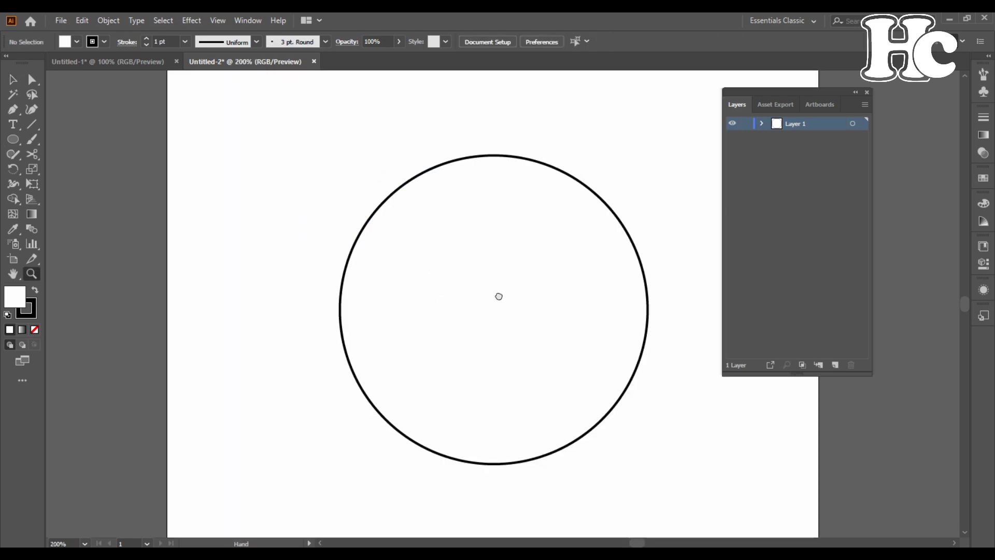
left_click_drag(498, 296, 446, 298)
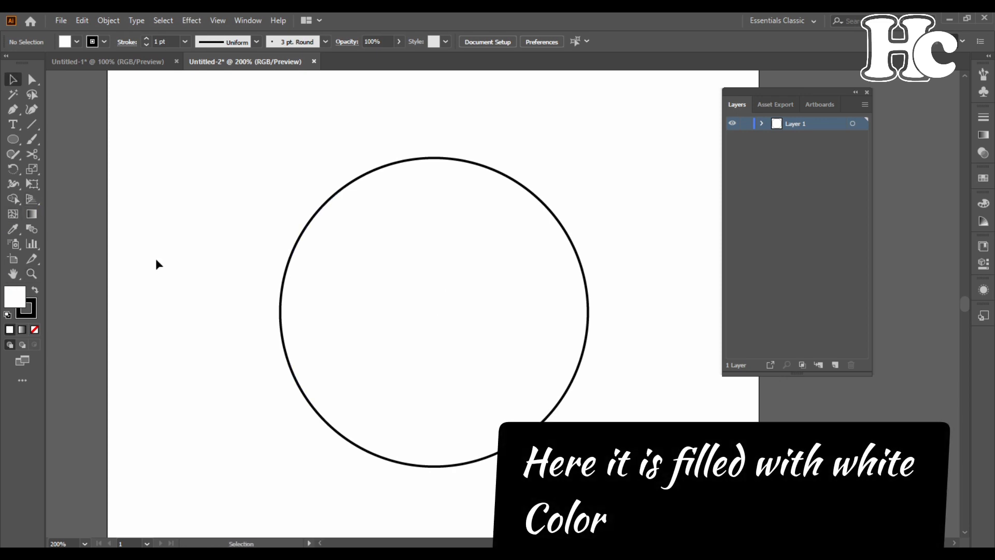
left_click_drag(384, 238, 382, 244)
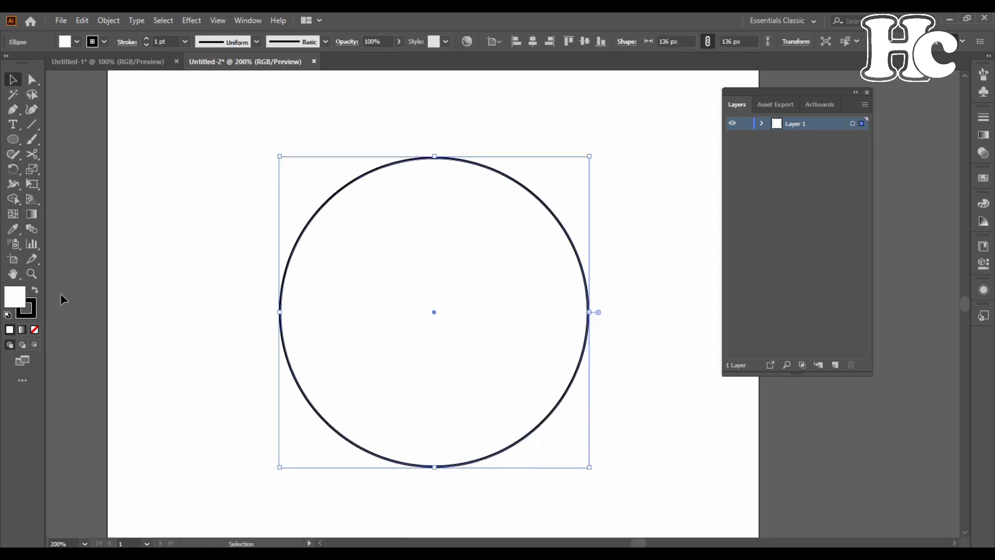
double_click(15, 296)
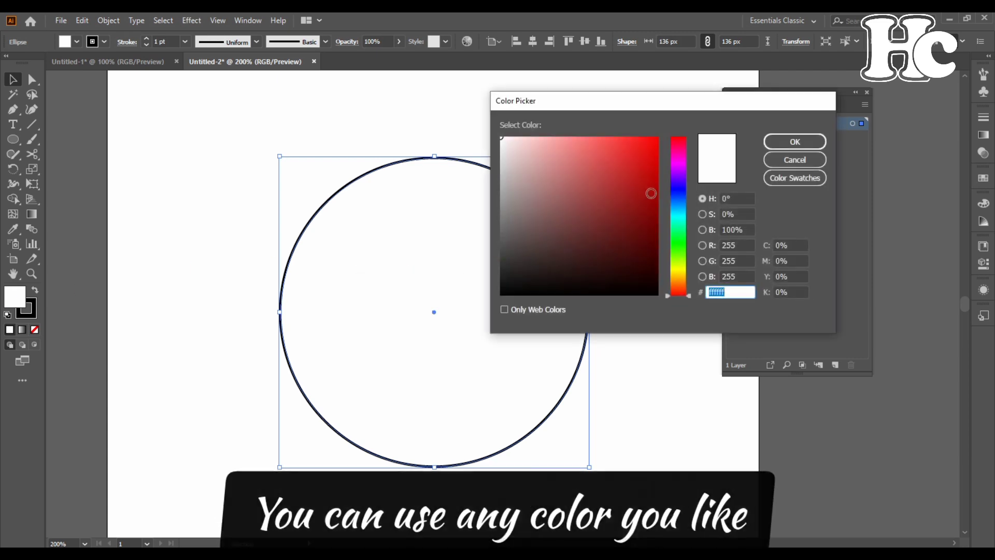
left_click(623, 225)
left_click(572, 217)
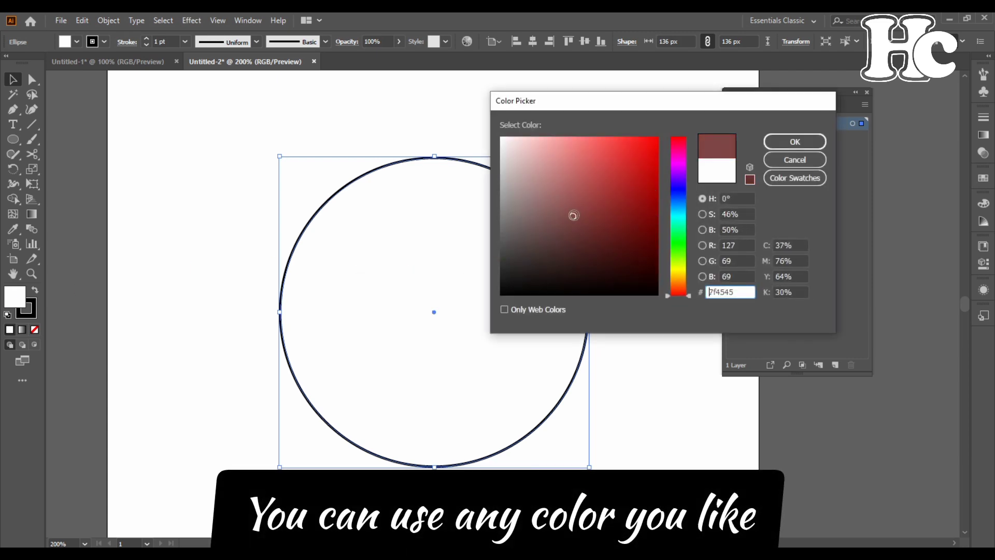
left_click(794, 141)
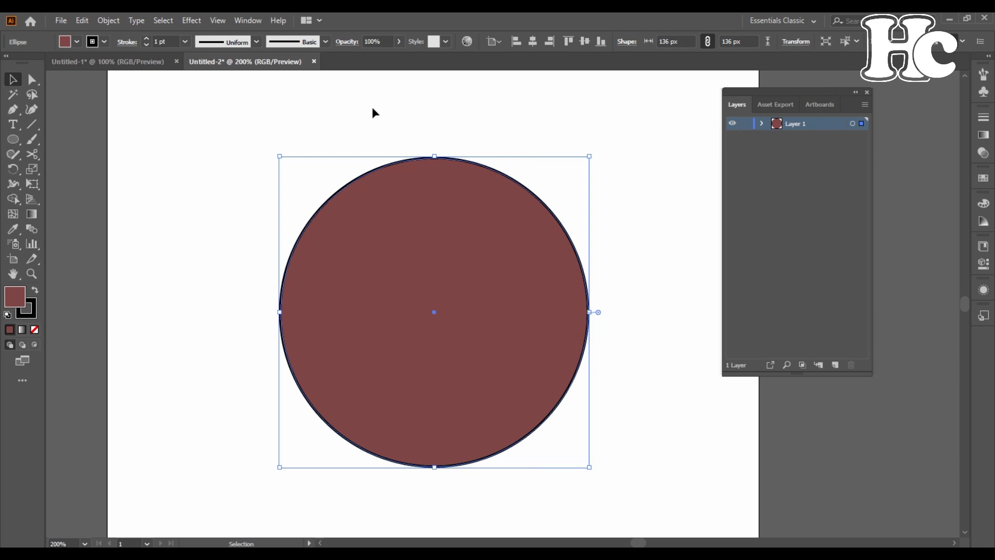
Step: Remove the circle's fill and add a concentric copy of it scaled down to 118 px
left_click(34, 329)
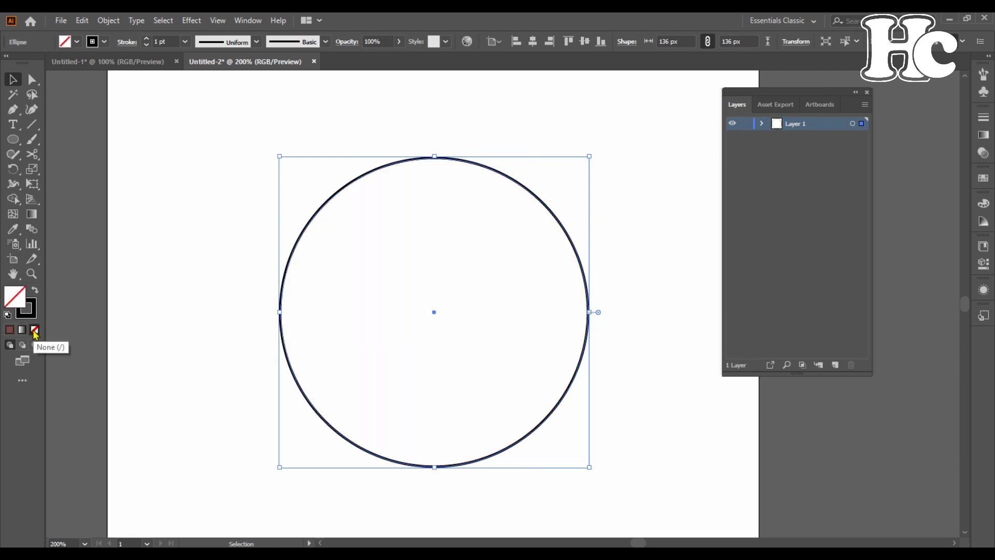
left_click_drag(450, 123, 461, 243)
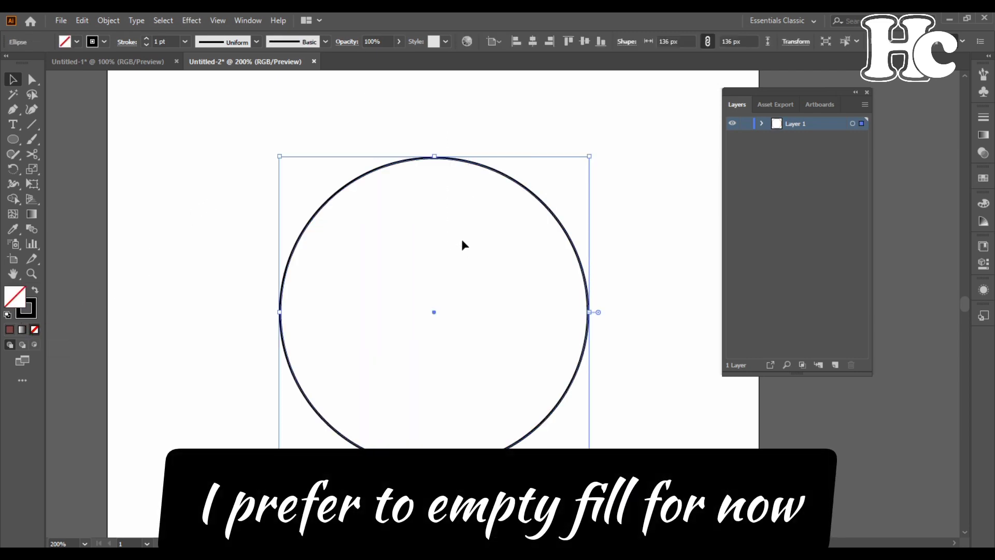
key("a")
key("v")
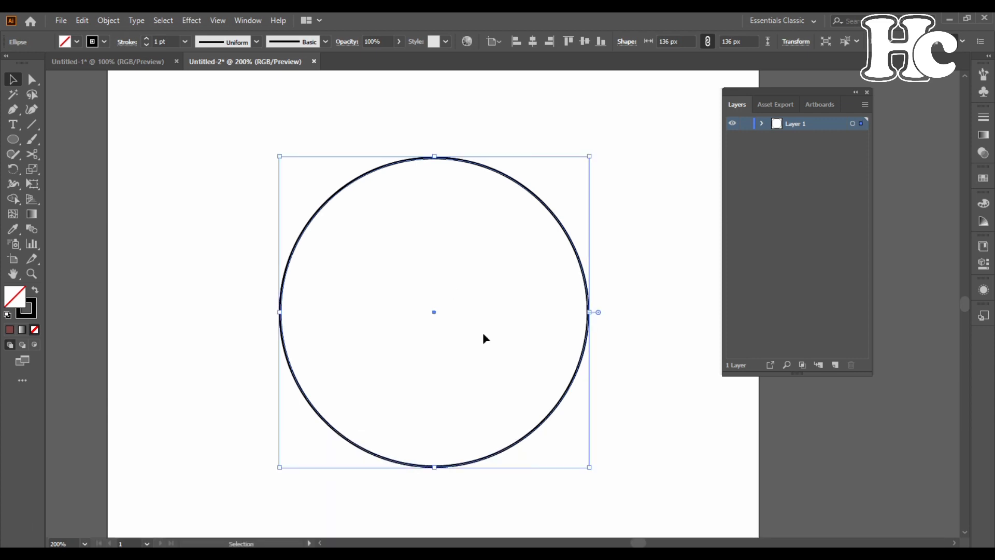
left_click_drag(588, 467, 570, 456)
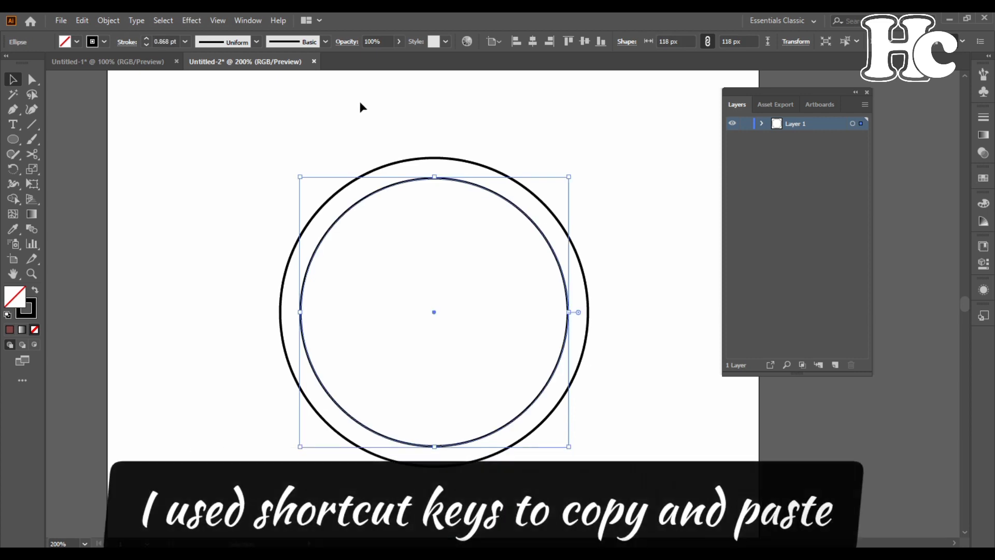
Step: Place path text along the inner circle with the clock numbers 12 and 1 to 11, separated by spaces
left_click(25, 130)
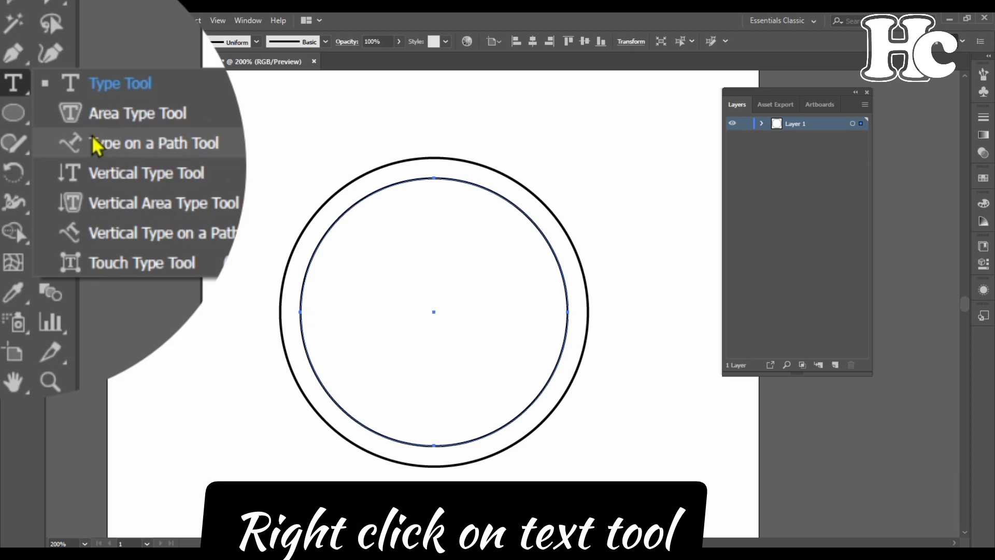
left_click(52, 151)
left_click(98, 147)
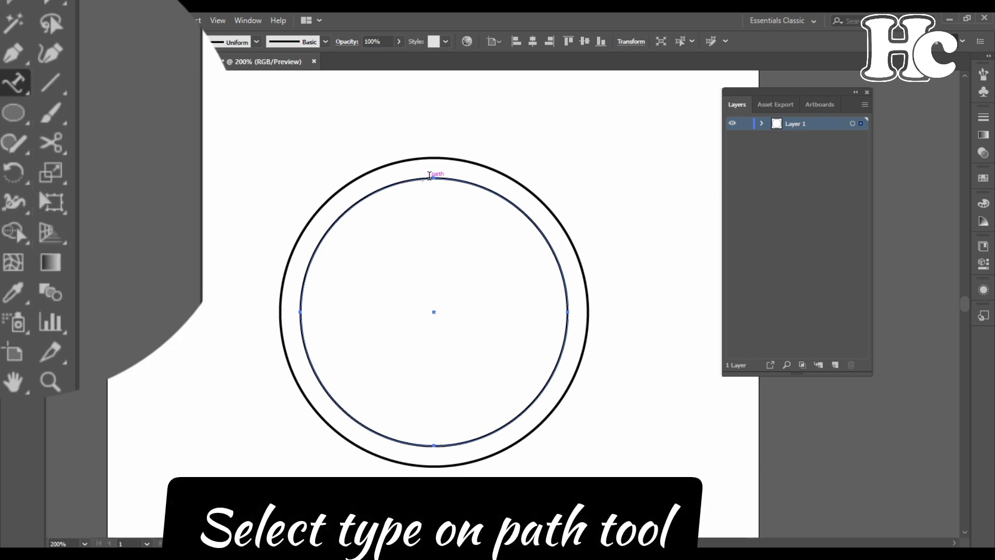
left_click(550, 350)
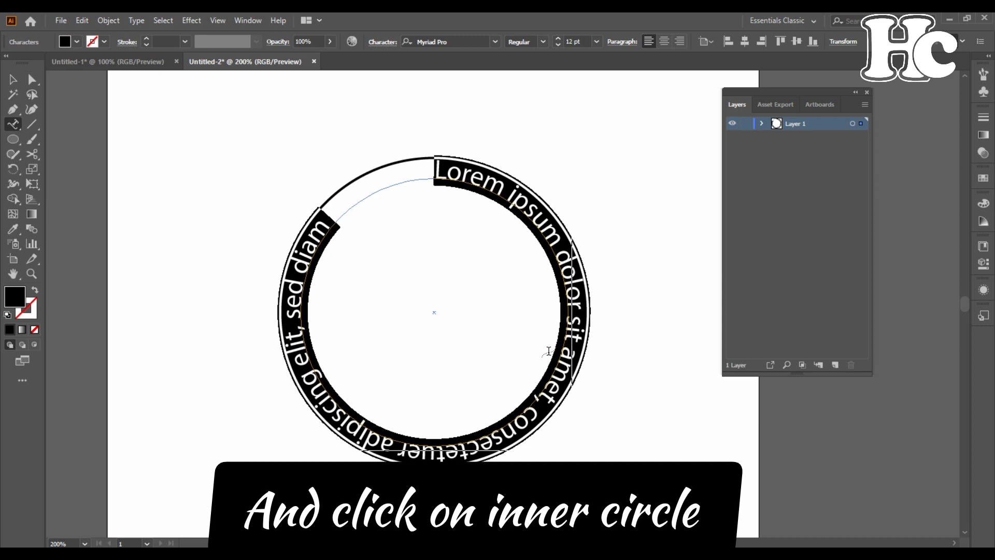
key("BackSpace")
type("12 1 2 3 4 5 6 7 8")
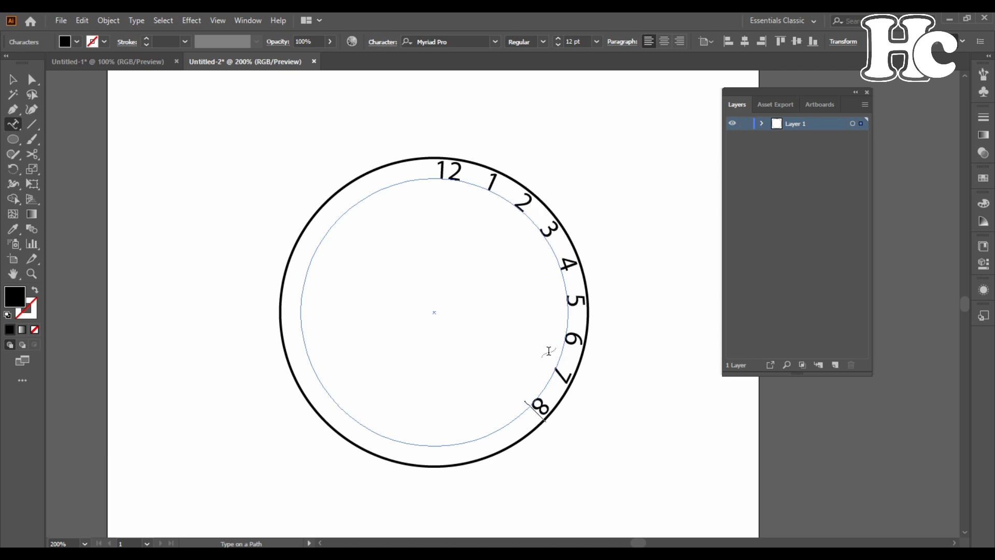
type("9   10")
Step: Widen the spacing between the clock numbers so that they spread around the whole circle
key("Left")
key("Left")
key("Left")
key("Left")
key("Left")
key("Left")
key("Left")
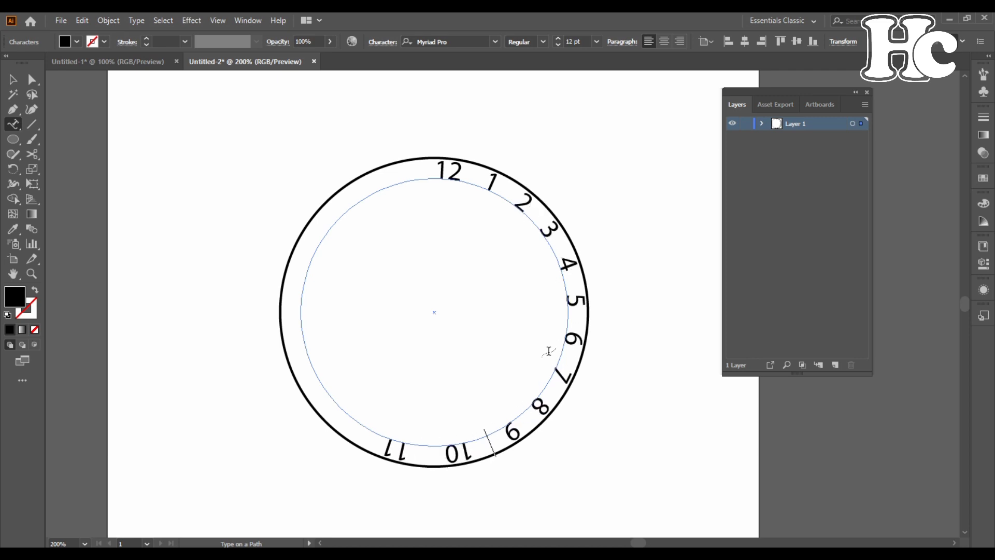
key("Left")
key("Left")
key("Left")
key("Left")
key("Left")
key("Left")
key("Left")
key("Left")
key("Left")
key("Left")
key("Left")
key("Left")
key("Left")
key("Left")
key("End")
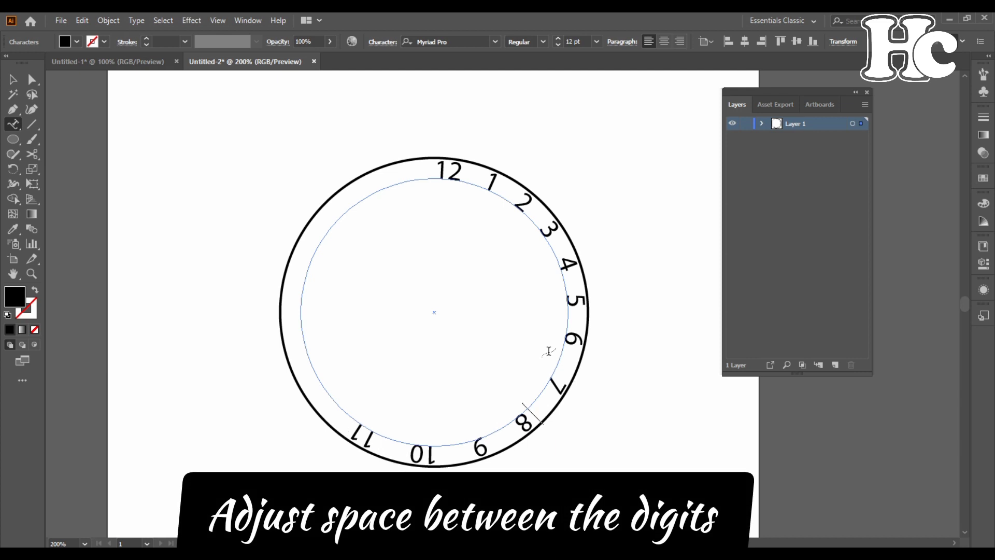
key("alt+Right")
key("alt+Right")
key("alt+Right")
key("alt+Right")
key("alt+Right")
key("alt+Right")
key("alt+Right")
key("alt+Right")
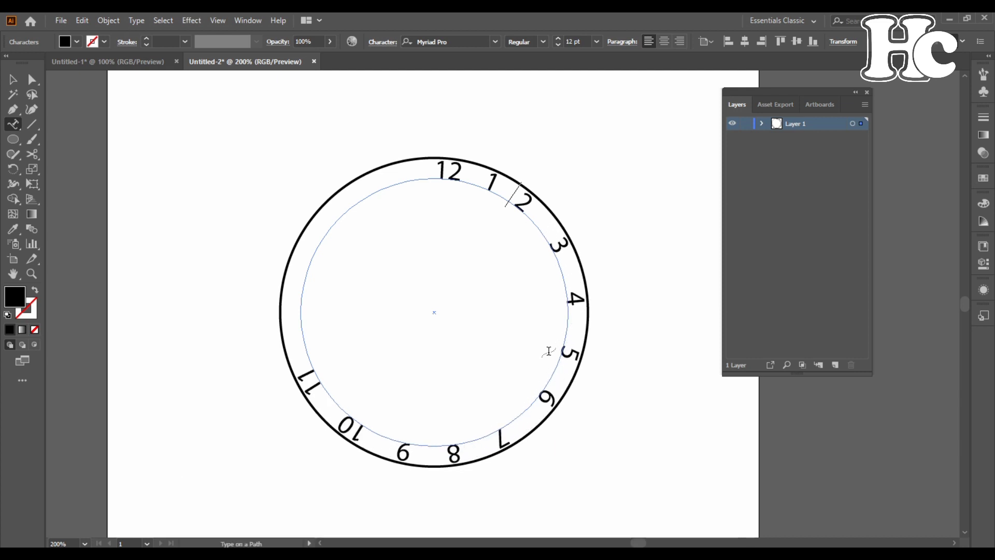
key("alt+Right")
key("alt+Right")
key("alt+Right")
key("alt+Right")
key("alt+Right")
key("alt+Right")
key("alt+Right")
key("alt+Right")
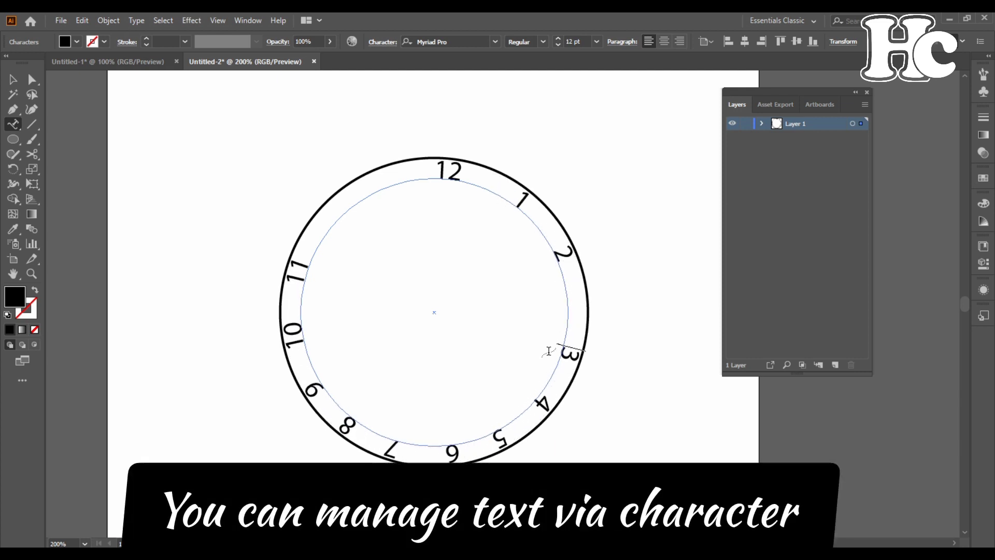
key("alt+Right")
key("alt+Right")
key("alt+Right")
key("alt+Right")
key("alt+Right")
key("alt+Right")
key("alt+Right")
key("alt+Right")
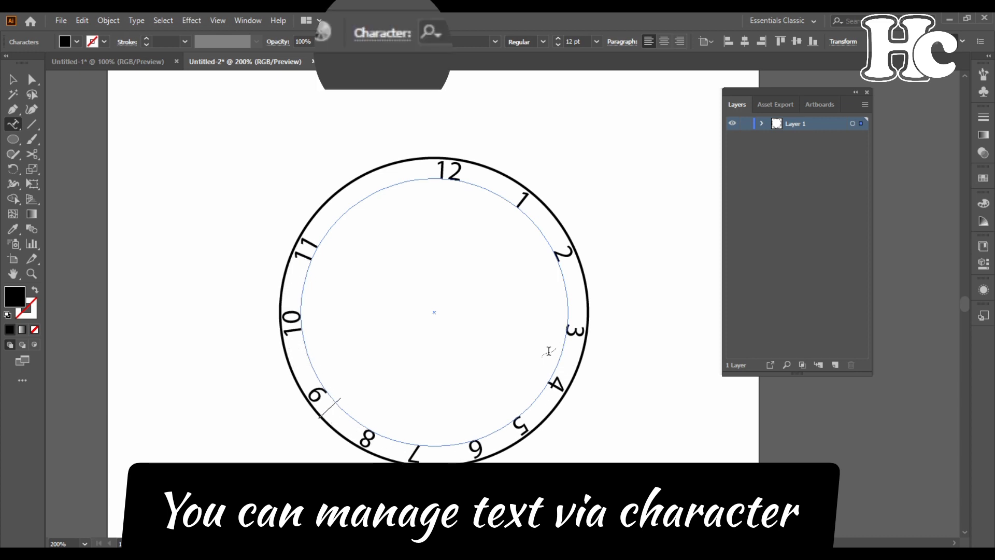
key("alt+Right")
key("alt+Right")
key("alt+Right")
key("alt+Right")
key("alt+Right")
key("alt+Right")
key("alt+Right")
key("alt+Right")
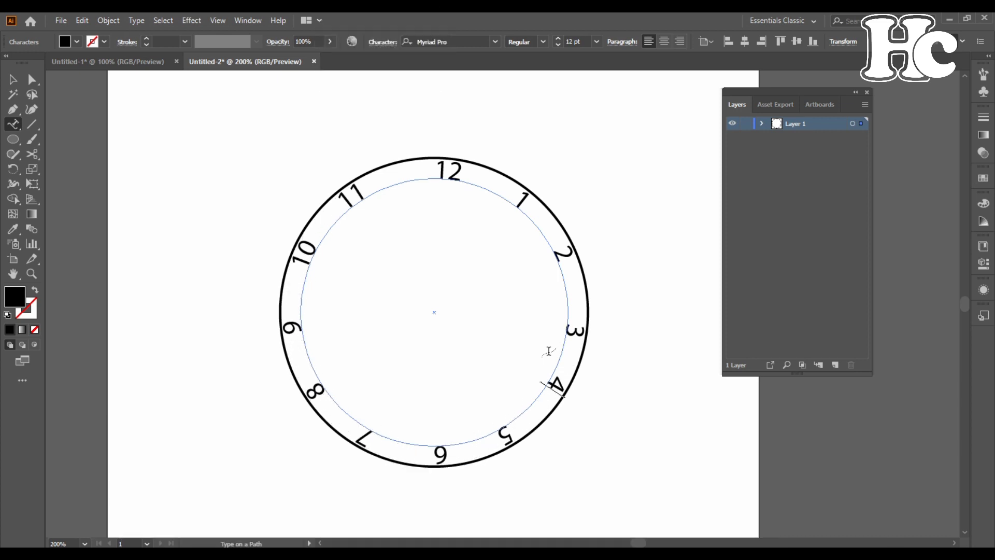
key("Left")
key("Left")
key("Left")
key("Left")
key("Left")
left_click(13, 79)
left_click(218, 156)
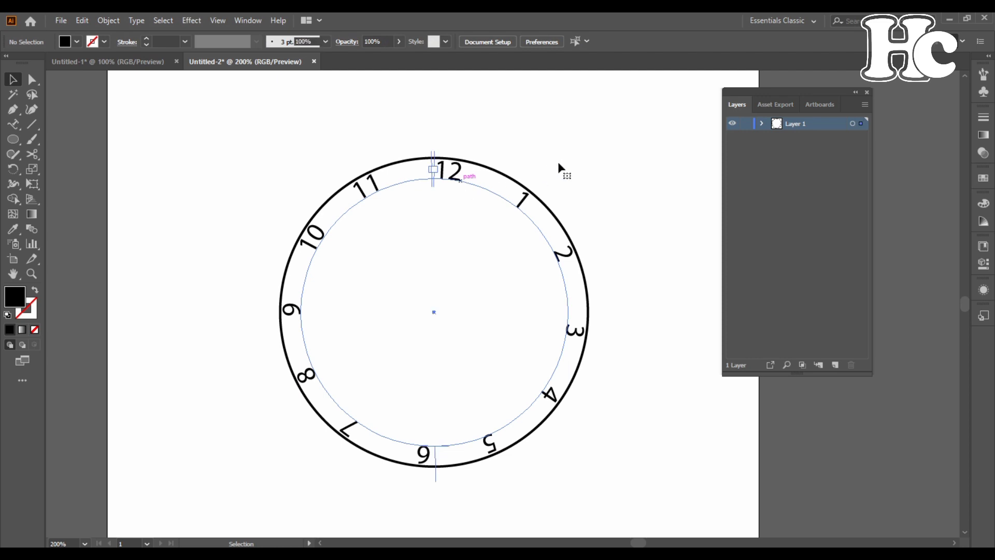
Step: Rotate the number ring slightly counterclockwise to center the 12 at the top, and scale it down to 11.4 pt text
key("ctrl+a")
mouse_move(573, 171)
left_mouse_down()
mouse_move(562, 164)
mouse_move(562, 173)
left_mouse_up()
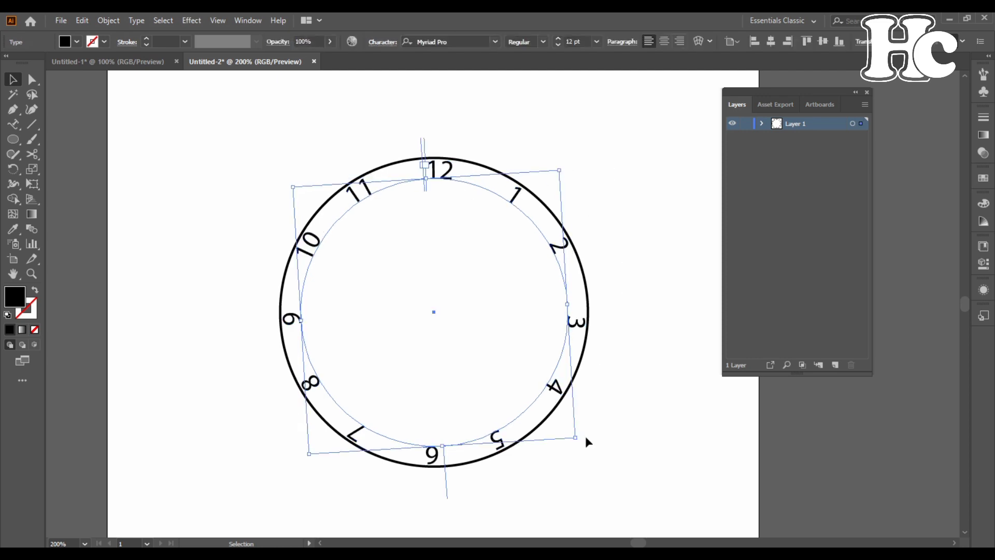
left_click_drag(586, 433, 570, 438)
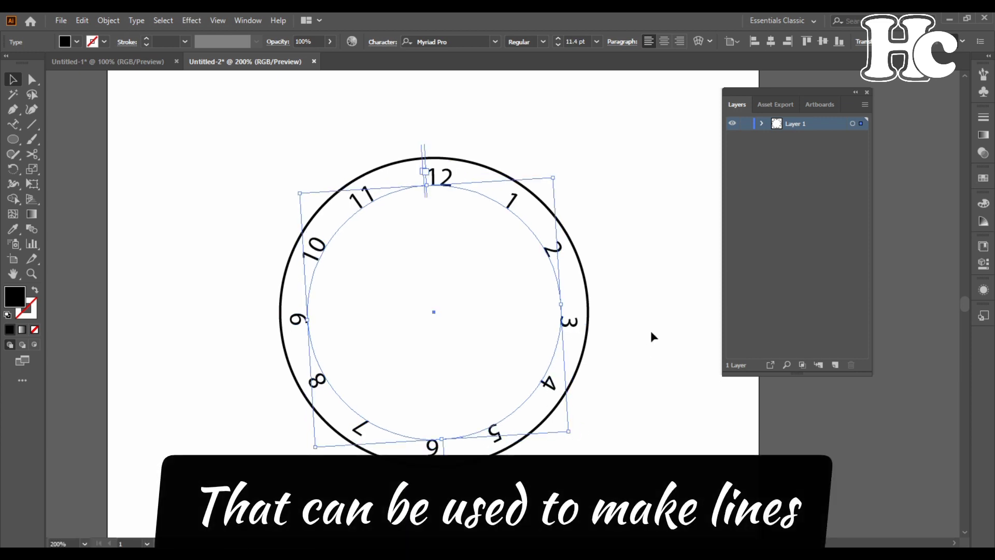
left_click(646, 328)
Step: Change the font of the clock numbers to Acumin Variable Concept
key("z")
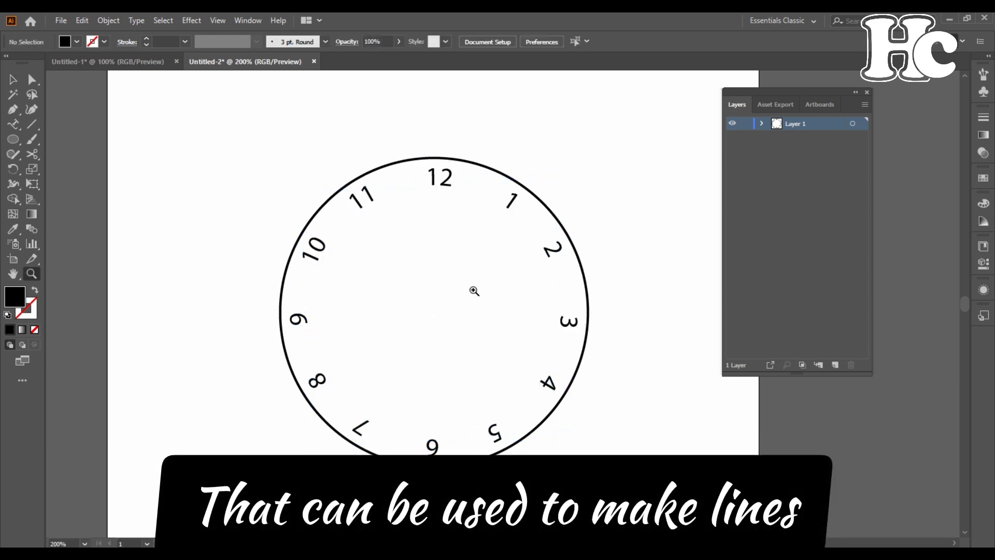
left_click(441, 292)
left_click_drag(500, 322, 445, 296)
key("v")
left_click(542, 141)
left_click(495, 42)
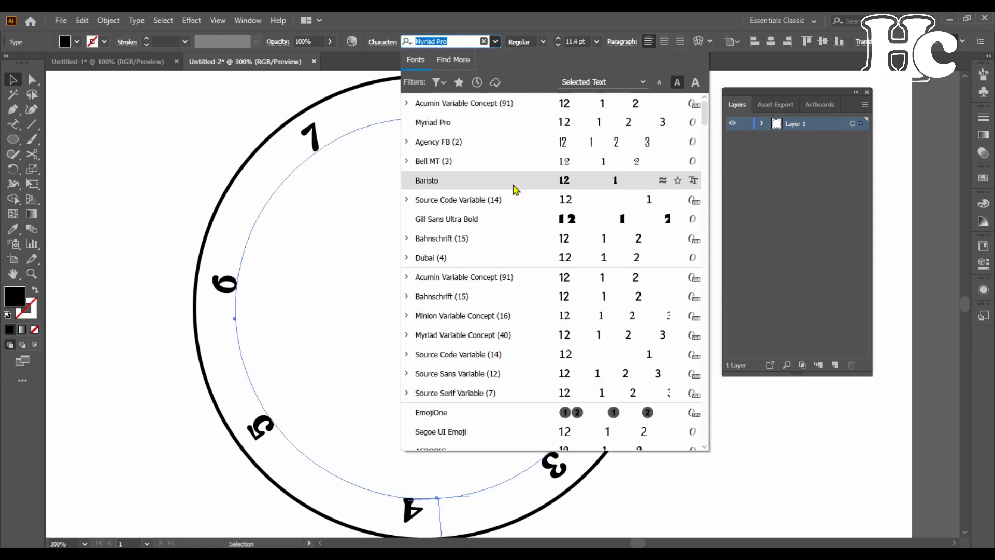
left_click(444, 104)
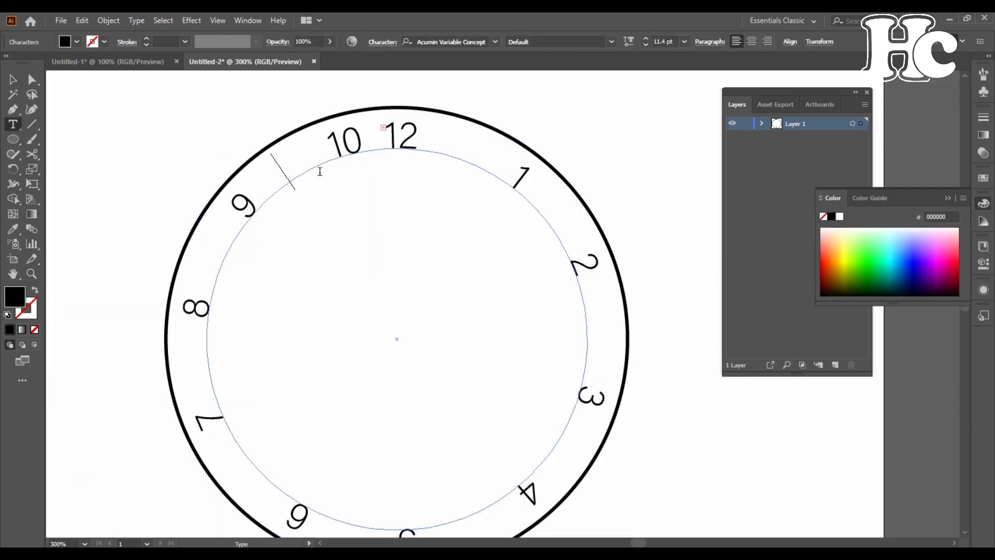
Step: Remove surplus spaces between the clock numbers, working backward from 10 to 6
key("BackSpace")
key("Left")
key("Left")
key("Left")
key("Left")
key("Left")
key("Left")
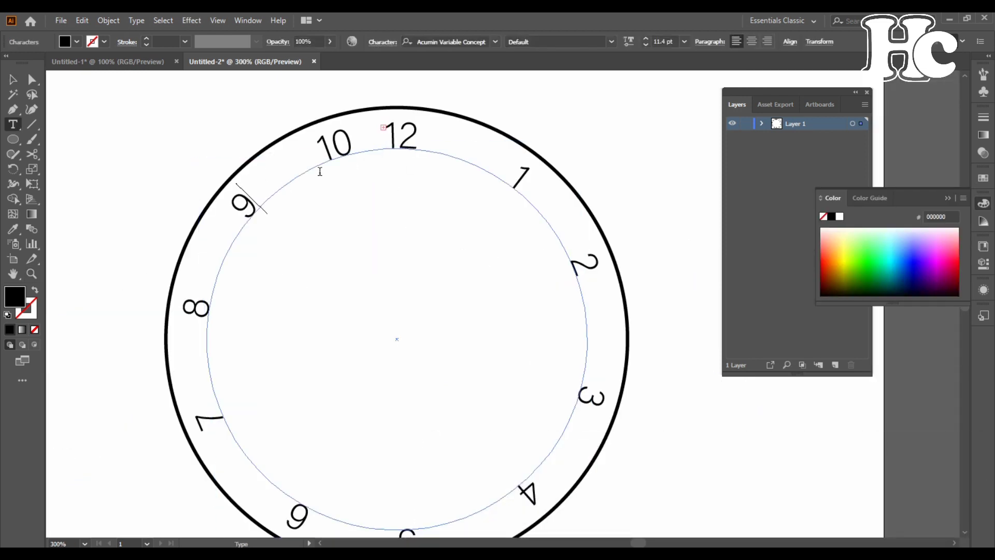
key("BackSpace")
key("Down")
key("BackSpace")
key("Left")
key("Left")
key("Left")
key("Left")
key("Left")
key("Left")
key("Left")
key("Left")
key("BackSpace")
key("Left")
key("Left")
key("Left")
key("Left")
key("Left")
key("Left")
key("Left")
key("Left")
key("Left")
key("Left")
key("Left")
key("BackSpace")
key("BackSpace")
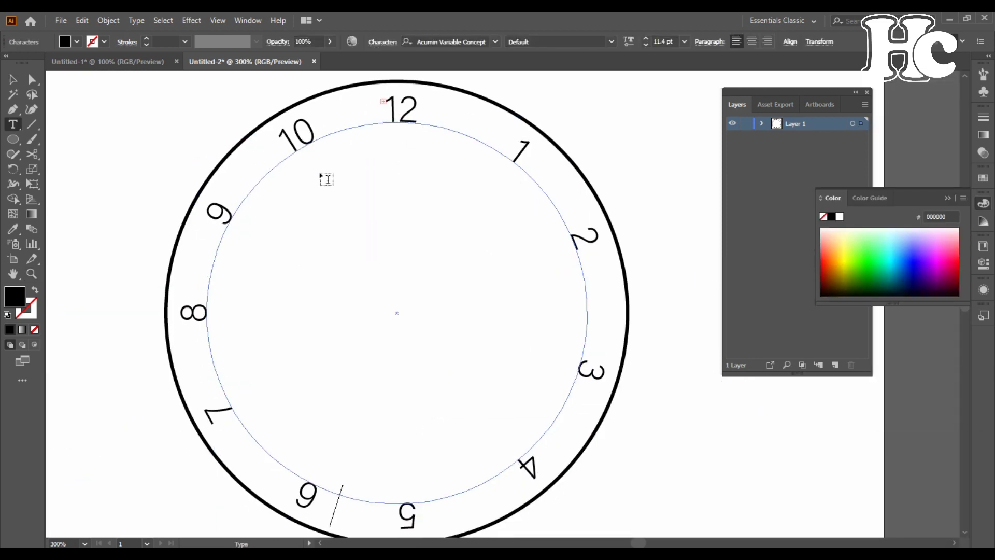
Step: Remove surplus spaces between the clock numbers from 5 back to 12, spreading the numbers around the circle
key("Left")
key("Left")
key("Left")
key("Left")
key("Left")
key("Left")
key("Left")
key("Left")
key("BackSpace")
key("BackSpace")
key("Left")
key("Left")
key("Left")
key("Left")
key("Left")
key("Left")
key("Left")
key("Left")
key("Left")
key("BackSpace")
key("BackSpace")
key("Left")
key("Left")
key("Left")
key("Left")
key("Left")
key("Left")
key("Left")
key("Left")
key("Left")
key("Left")
key("Left")
key("BackSpace")
key("BackSpace")
key("BackSpace")
key("Left")
key("Left")
key("Left")
key("Left")
key("Left")
key("Left")
key("Left")
key("Left")
key("Left")
key("Left")
key("Left")
key("BackSpace")
key("Left")
key("Left")
key("Left")
key("Left")
key("Left")
key("Left")
key("Left")
key("Left")
key("Left")
key("Left")
key("BackSpace")
key("Left")
key("Left")
key("Left")
key("Left")
key("Left")
key("Left")
key("Left")
key("Left")
key("Left")
key("Left")
key("Left")
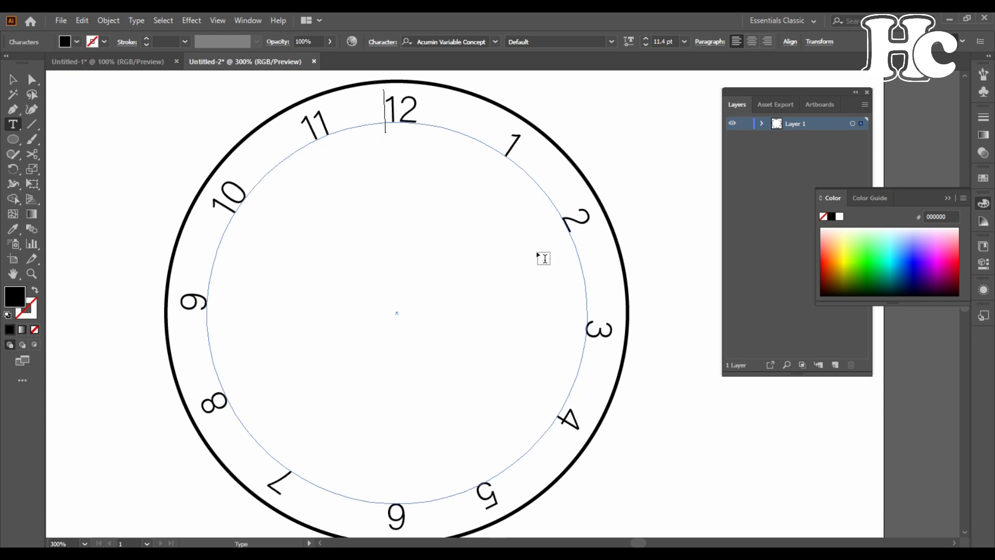
Step: Fine-tune the spaces around 1 and 11 to even out the hour numbers beside 12
key("BackSpace")
key("Right")
key("Right")
key("Right")
key("Right")
key("Right")
key("Right")
key("Right")
key("Right")
key("Right")
key("Right")
key("Right")
key("Right")
key("Right")
key("Right")
key("Right")
key("Right")
key("Right")
key("Right")
key("Down")
key("Left")
key("Left")
key("BackSpace")
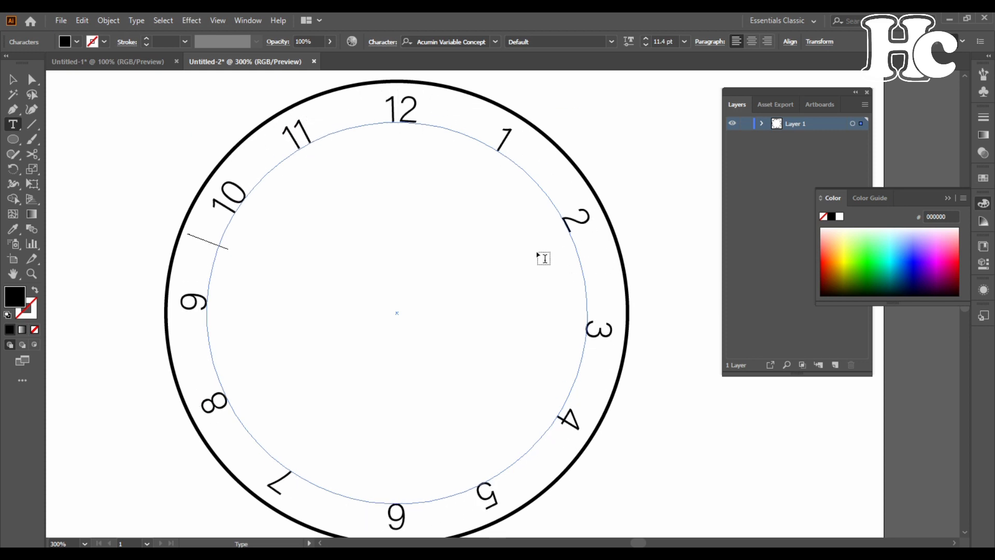
Step: Finish the text editing, add the outer circle to the selection, apply a white-to-black linear gradient fill, and float the gradient settings beside the clock
key("Escape")
key("ctrl+minus")
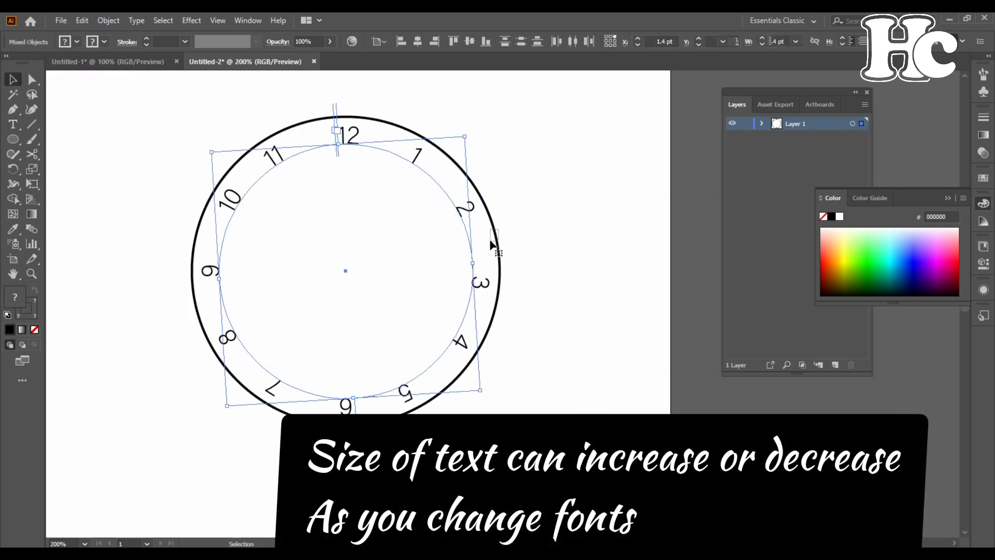
left_click(491, 242, "shift")
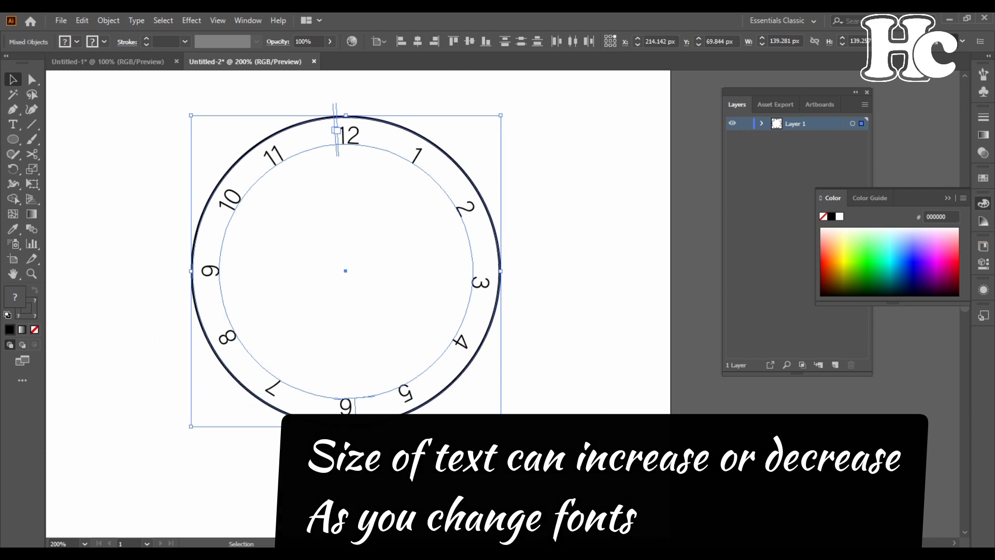
left_click(22, 329)
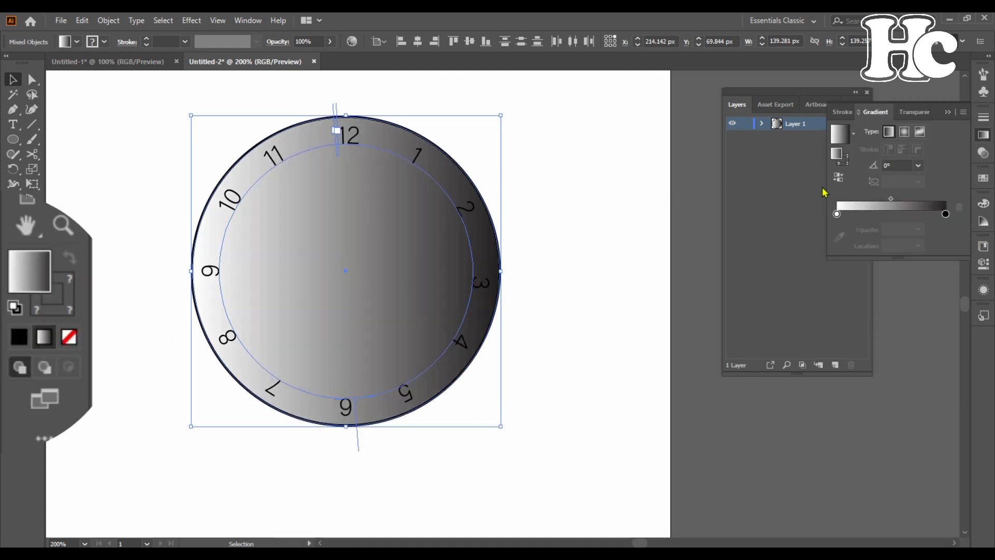
left_click_drag(899, 117, 579, 110)
left_click(567, 212)
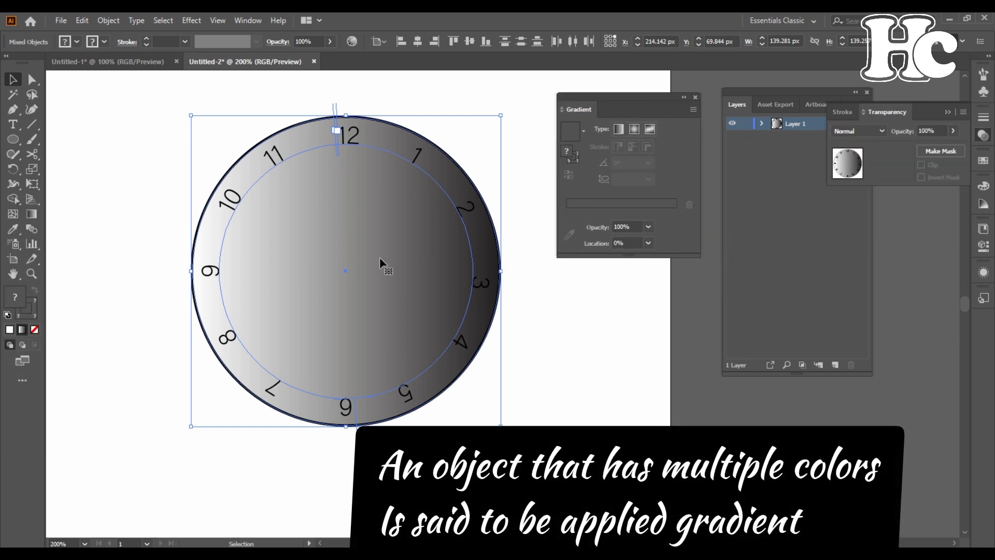
Step: Isolate the outer circle and change its gradient's white color stop to a bright yellow-green
double_click(379, 257)
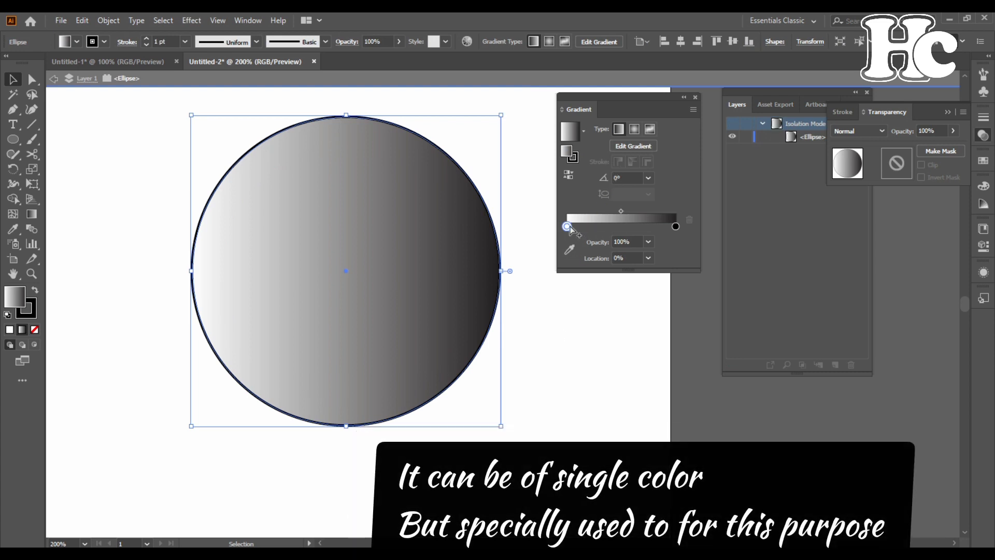
double_click(567, 227)
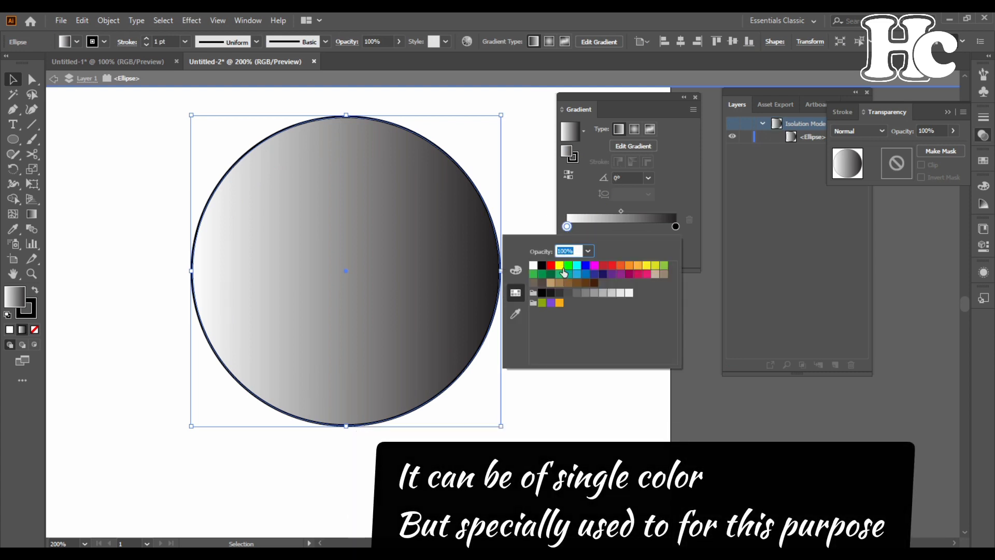
left_click(559, 266)
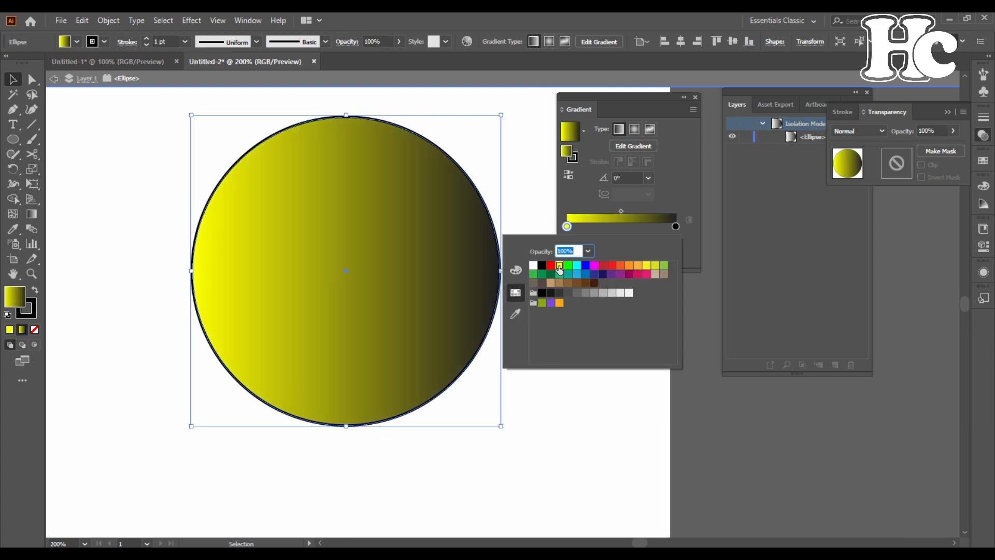
left_click(568, 265)
left_click(515, 314)
double_click(567, 226)
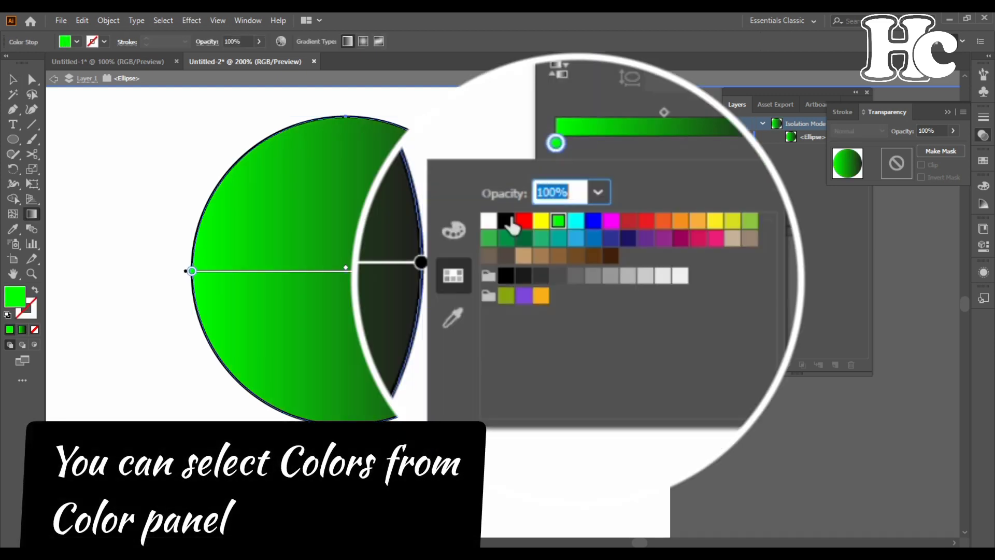
left_click(516, 270)
left_click_drag(573, 275, 593, 274)
left_click_drag(611, 237, 649, 233)
Step: Change the gradient's black color stop to the custom beige-pink color d3bdb5
double_click(772, 143)
left_click(454, 276)
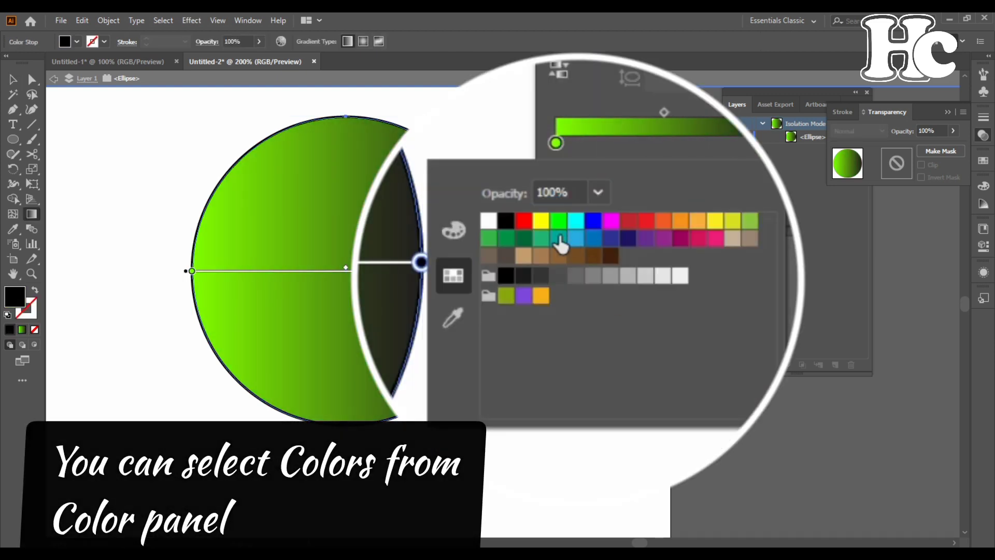
left_click(541, 222)
left_click(607, 139)
double_click(675, 212)
left_click(516, 255)
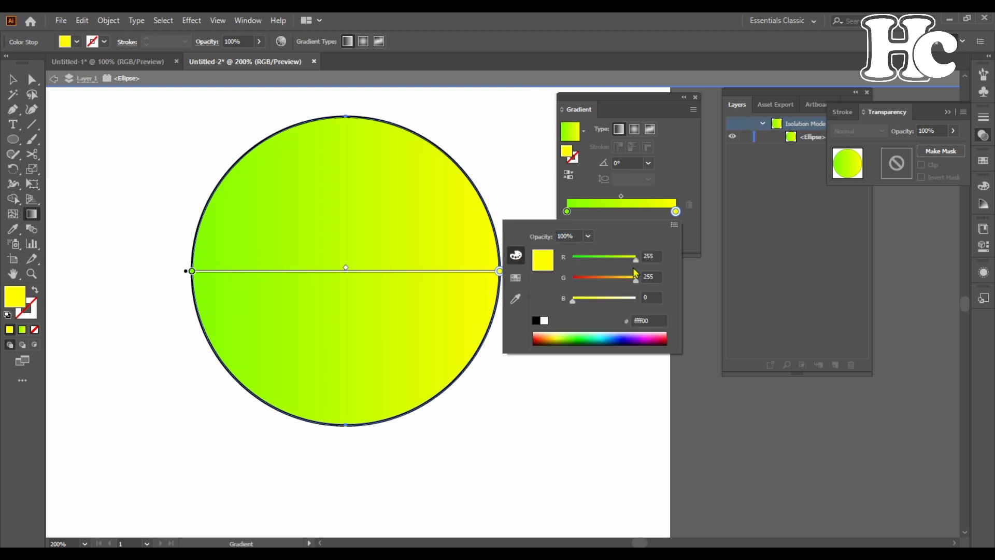
left_click_drag(635, 259, 617, 300)
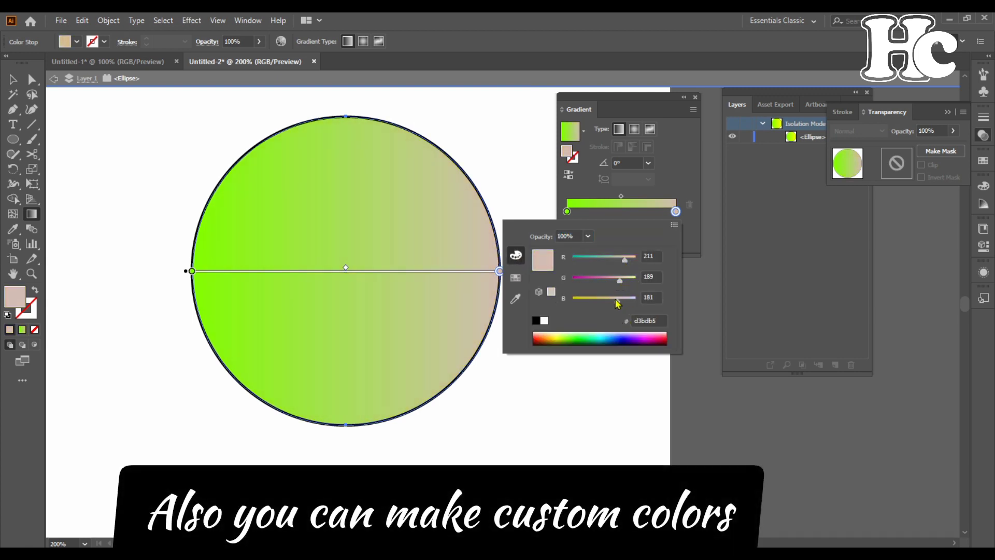
Step: Mix a more muted yellow-green for the gradient's start stop with the RGB values and leave isolation mode
double_click(567, 212)
left_click_drag(605, 259, 617, 259)
left_click_drag(635, 280, 624, 280)
left_click_drag(573, 300, 593, 301)
left_click(127, 271)
key("ctrl+z")
left_click(13, 79)
left_click(562, 450)
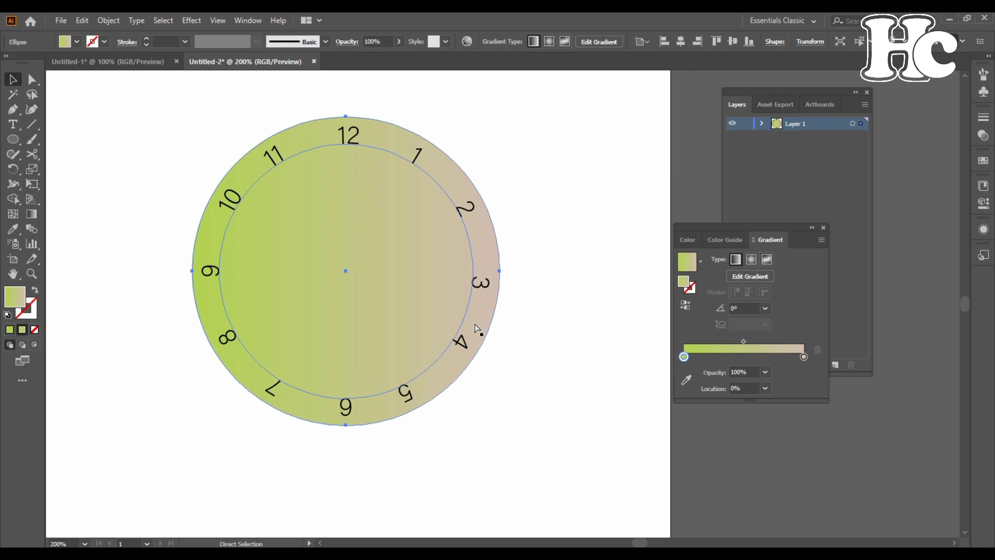
Step: Enlarge the gradient circle copy behind the clock face into an outer rim and angle its gradient diagonally at 134.9°
left_click(474, 324)
left_click_drag(511, 438, 517, 445)
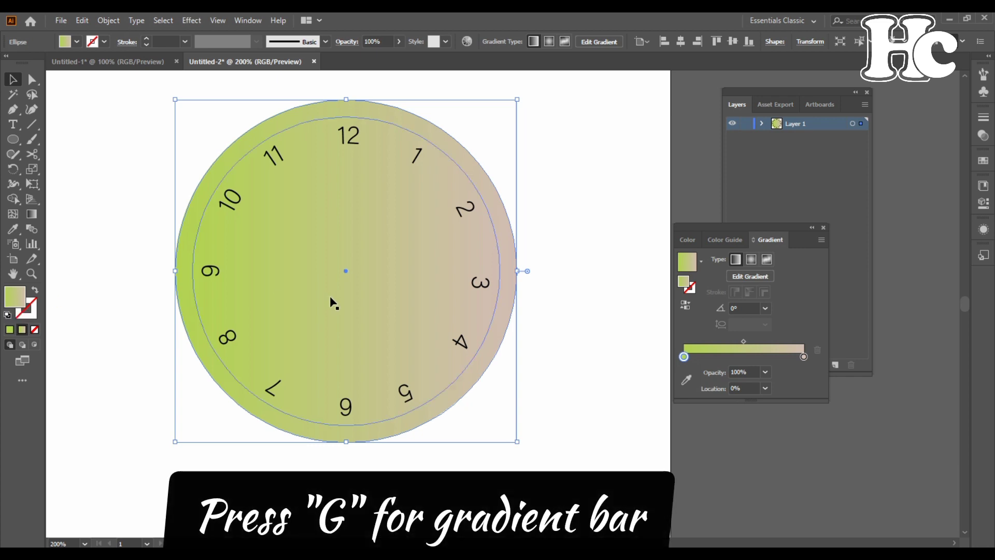
key("g")
mouse_move(323, 215)
left_mouse_down()
mouse_move(393, 362)
mouse_move(392, 383)
mouse_move(348, 291)
mouse_move(271, 223)
mouse_move(247, 216)
left_mouse_up()
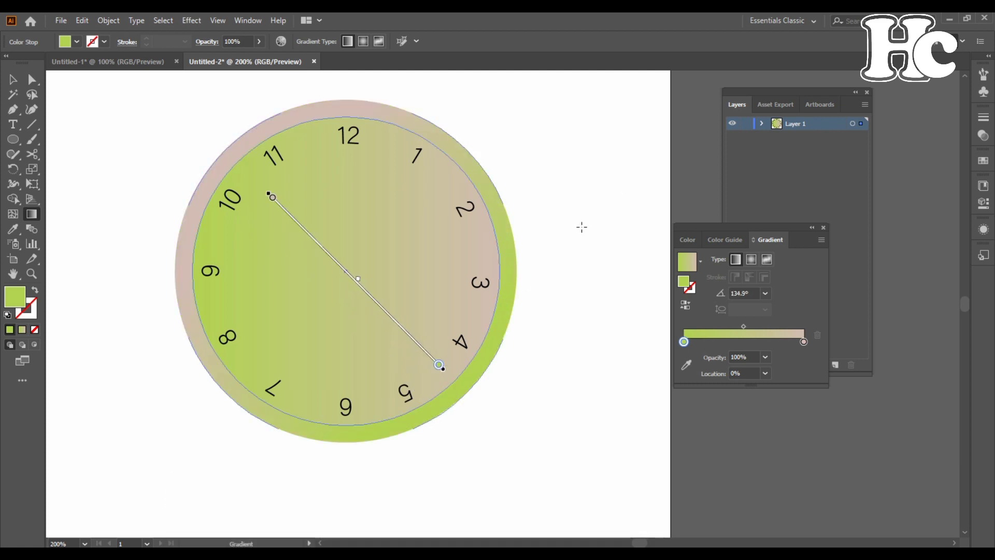
key("v")
left_click(694, 475)
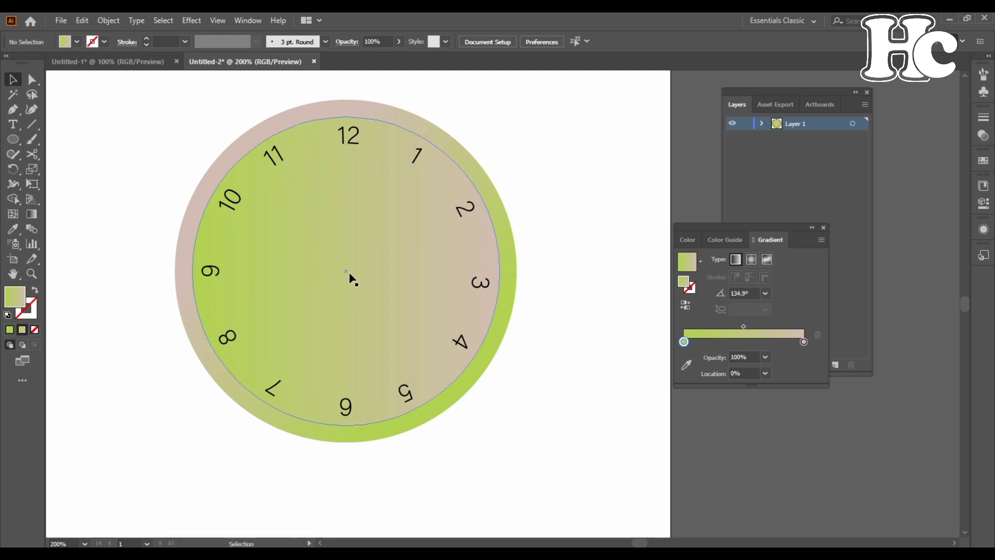
Step: Draw a small circle 8 px in diameter at the center of the clock face
left_click_drag(328, 253, 396, 314)
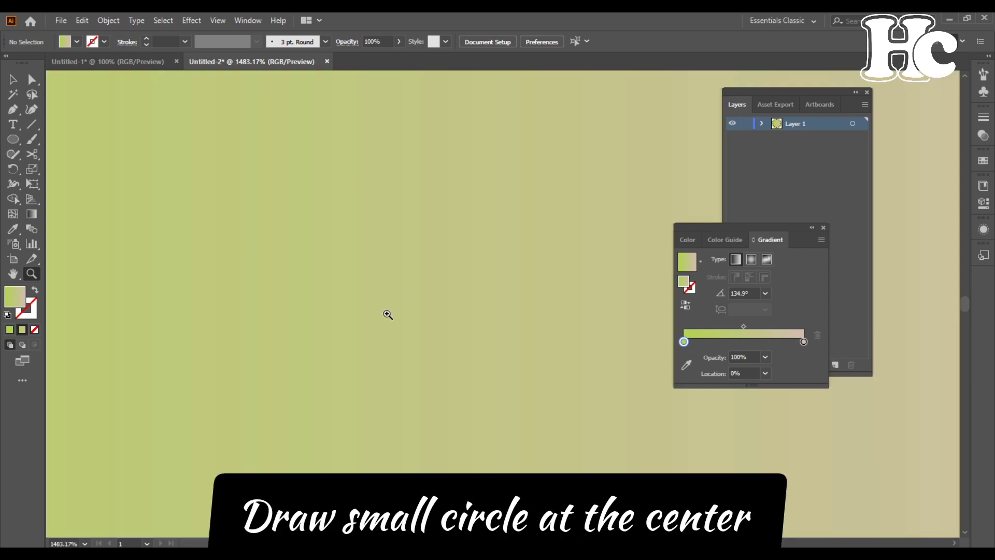
left_click(402, 294, "alt")
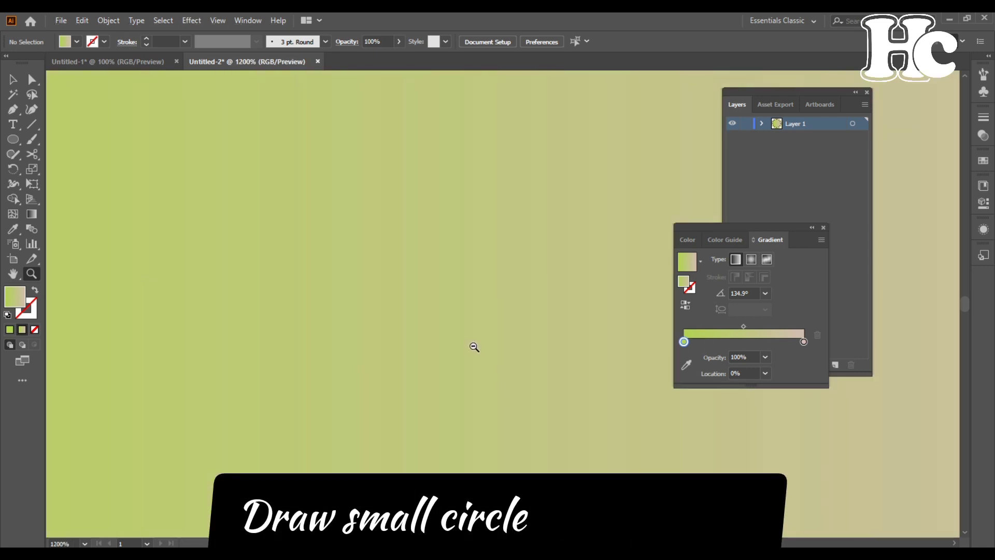
left_click(463, 298, "alt")
left_click(462, 298, "alt")
left_click(461, 296, "alt")
left_click_drag(542, 296, 348, 294)
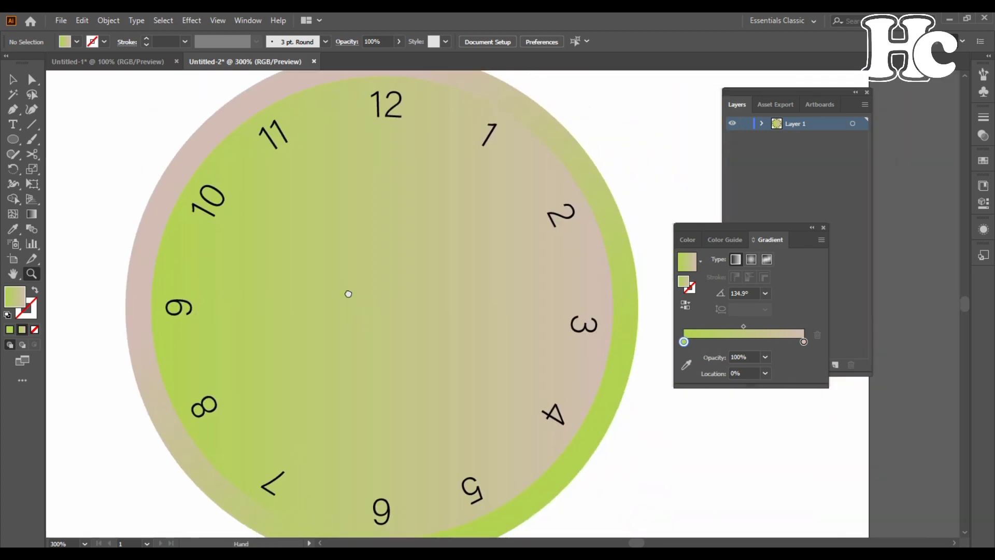
left_click(12, 139)
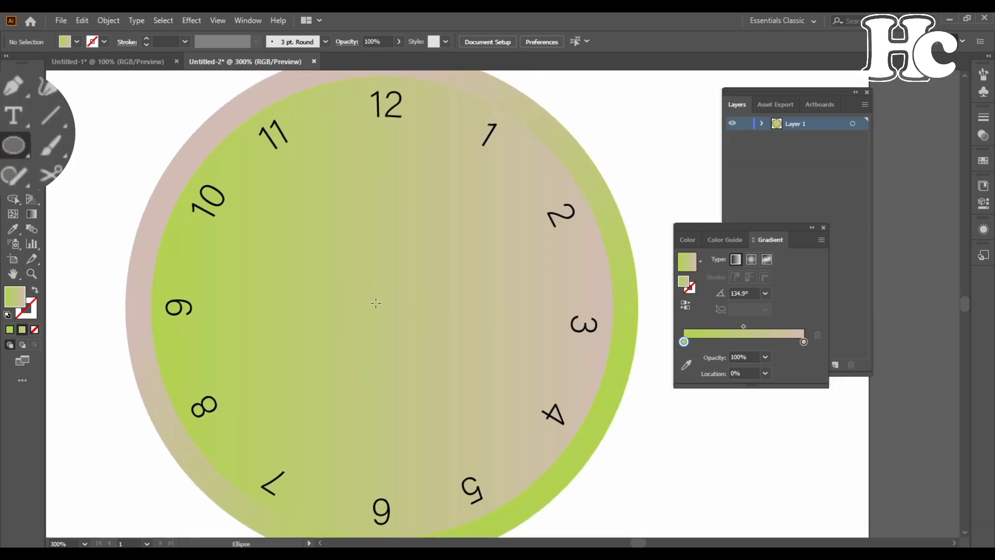
mouse_move(375, 304)
left_mouse_down()
mouse_move(398, 314)
mouse_move(389, 318)
left_mouse_up()
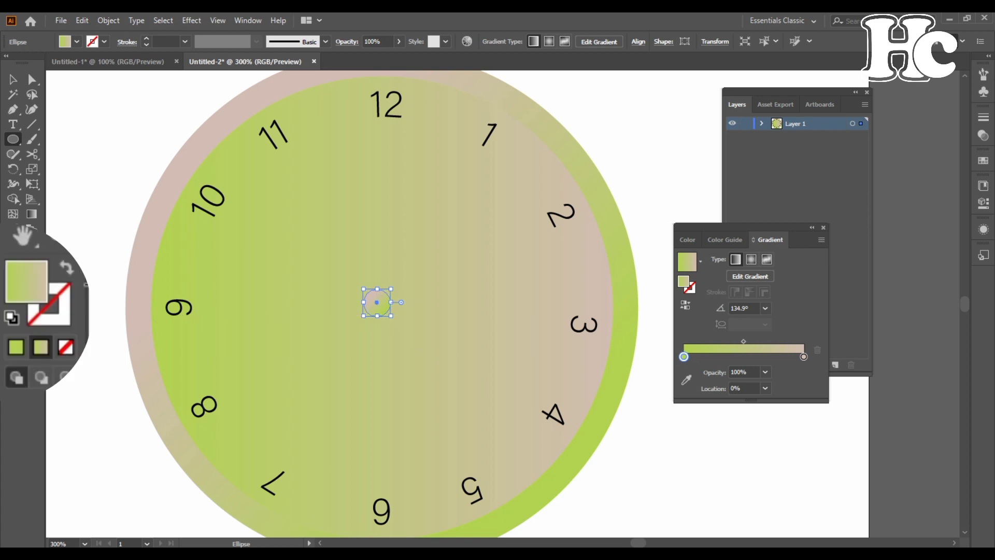
Step: Replace the small center circle's gradient with a solid dark gray fill, color 545454
double_click(15, 296)
left_click_drag(517, 247, 500, 243)
left_click(777, 146)
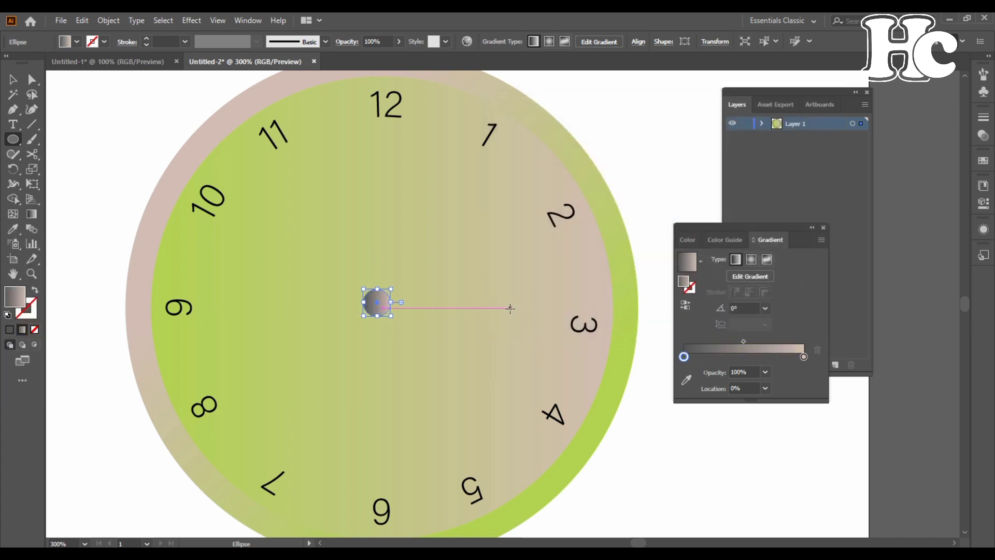
left_click(8, 330)
Step: Nudge the dark gray circle slightly to the right so it sits at the middle of the clock face
key("Right")
key("Right")
key("Right")
key("Right")
key("Right")
key("Right")
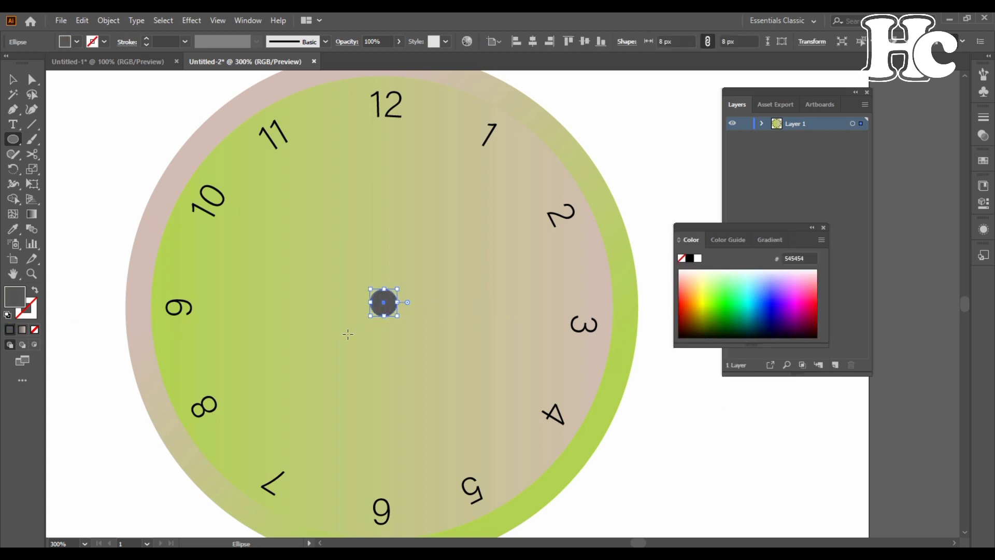
key("v")
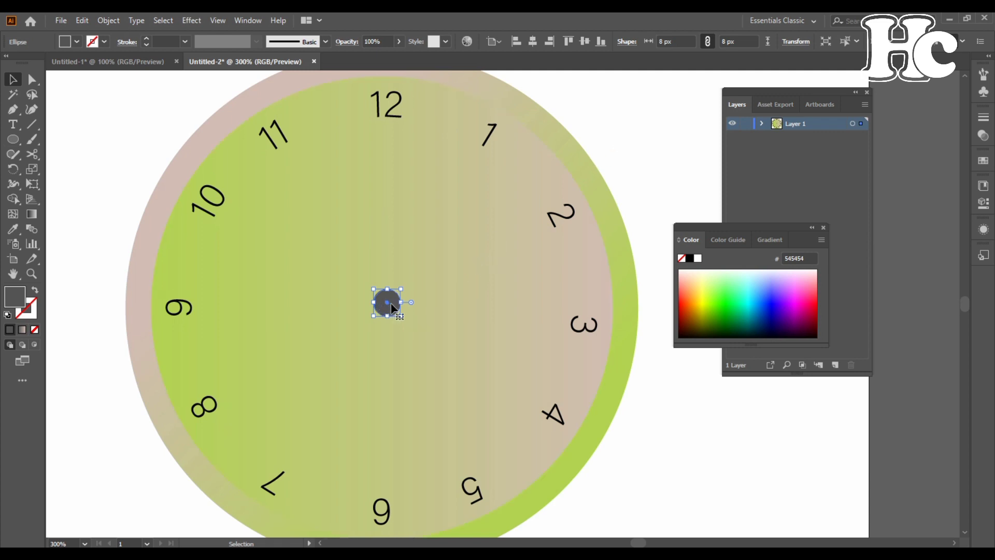
Step: Draw a narrow vertical rectangle from below the 12 to the center circle and move it onto the blank area beside the clock
left_click(370, 355)
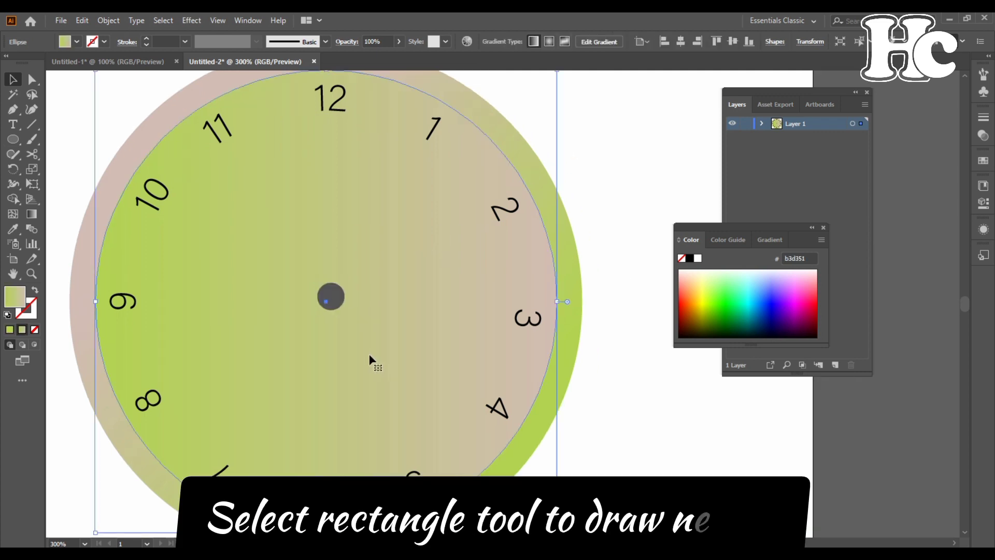
key("m")
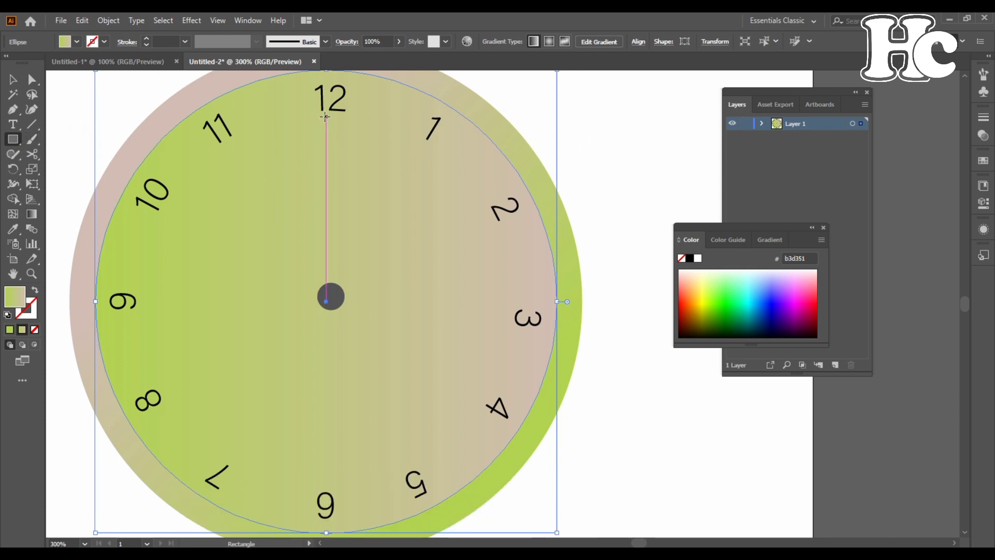
left_click_drag(325, 116, 335, 296)
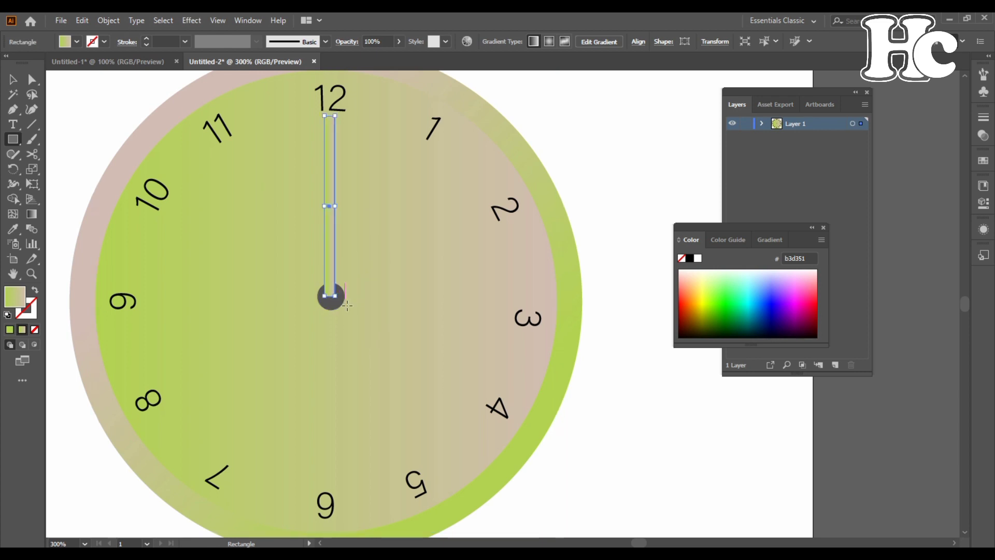
key("v")
left_click_drag(330, 238, 638, 226)
Step: Fill the narrow rectangle beside the clock with solid black
key("z")
left_click(634, 221)
left_click(542, 280)
left_click(690, 259)
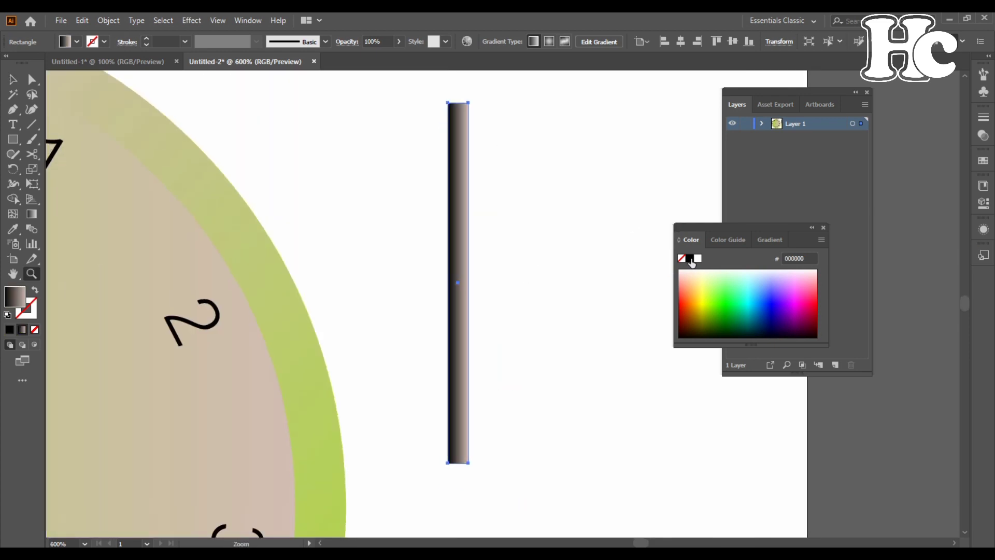
left_click(9, 330)
Step: Move the rectangle's two upper corner points inward until they meet, tapering it into a pointed needle
key("a")
left_click(448, 102)
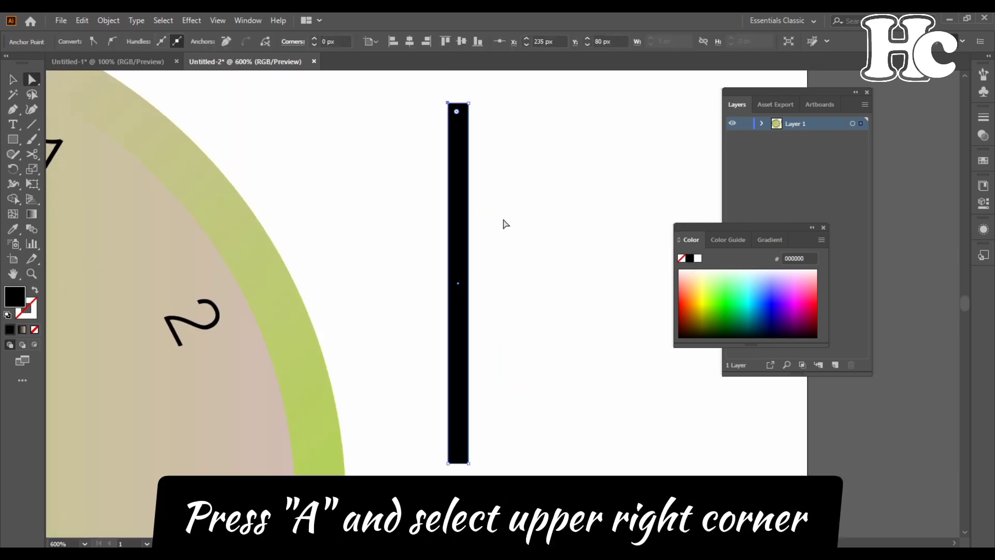
key("Right")
key("Right")
key("Right")
key("Right")
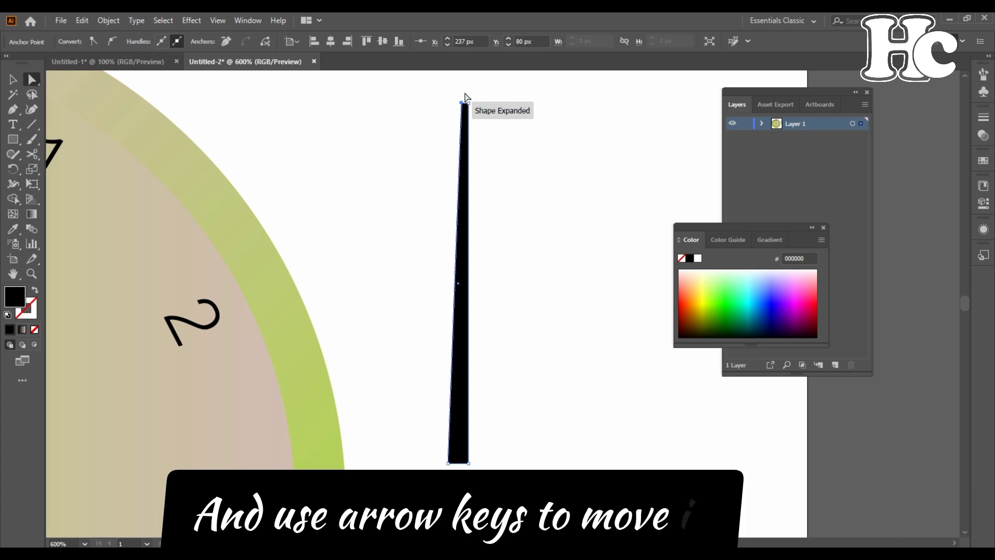
left_click_drag(465, 92, 473, 107)
key("Left")
key("Left")
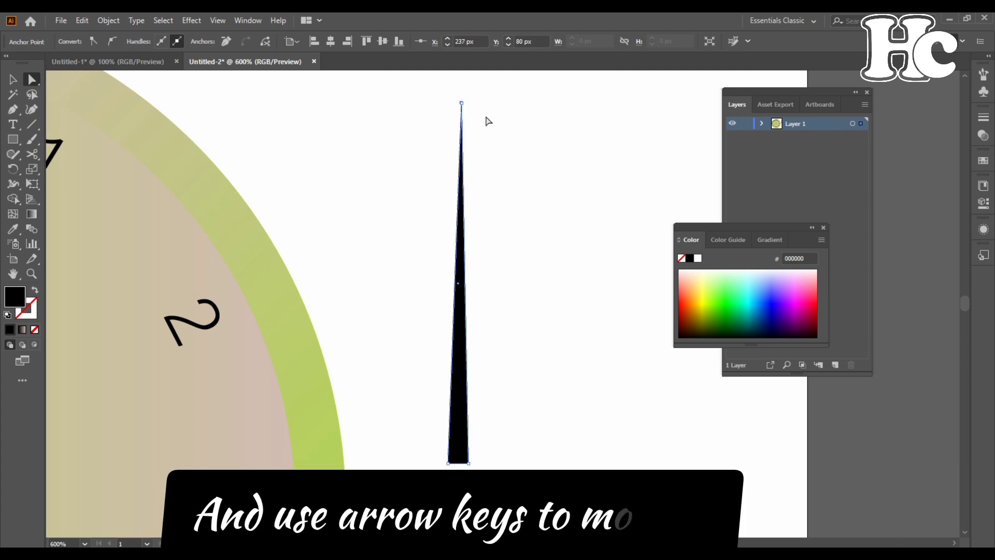
Step: Place a copy of the needle to its right and lower the copy's tip to make it 48 px high
left_click(543, 461)
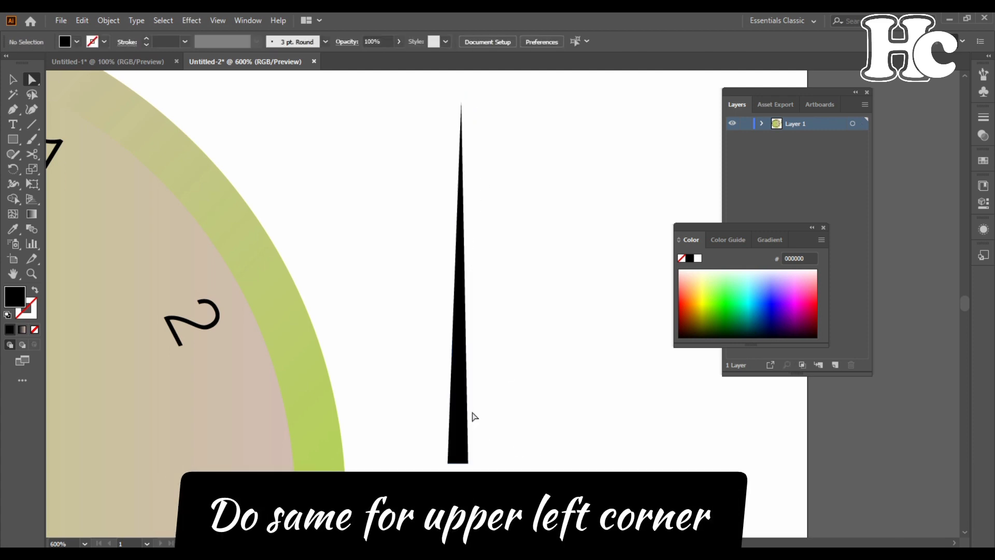
left_click_drag(456, 407, 520, 405)
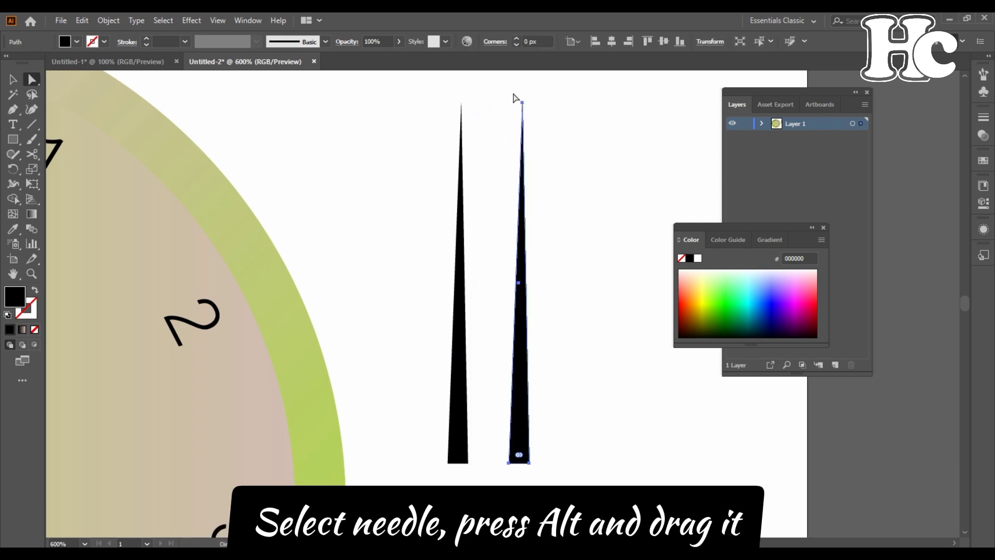
left_click_drag(568, 155, 568, 156)
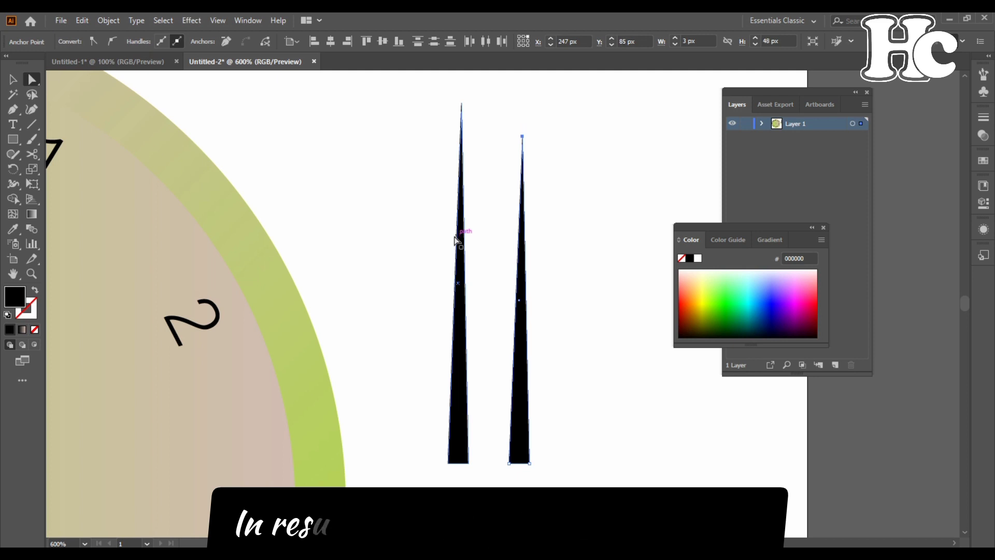
Step: Place another copy of the full-length needle to its left and fill that copy with red ec1900
left_click_drag(456, 347, 419, 361)
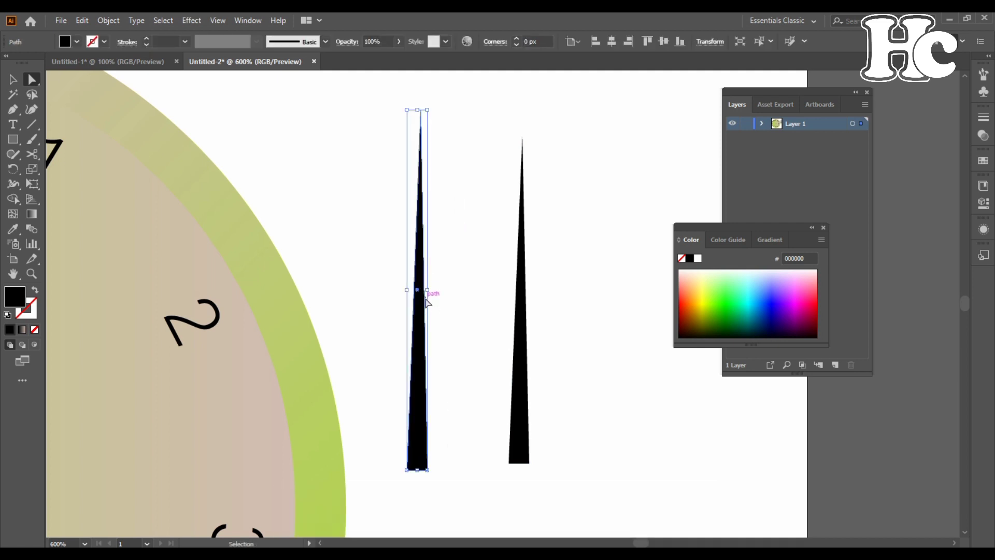
key("ctrl+z")
left_click_drag(459, 317, 409, 327)
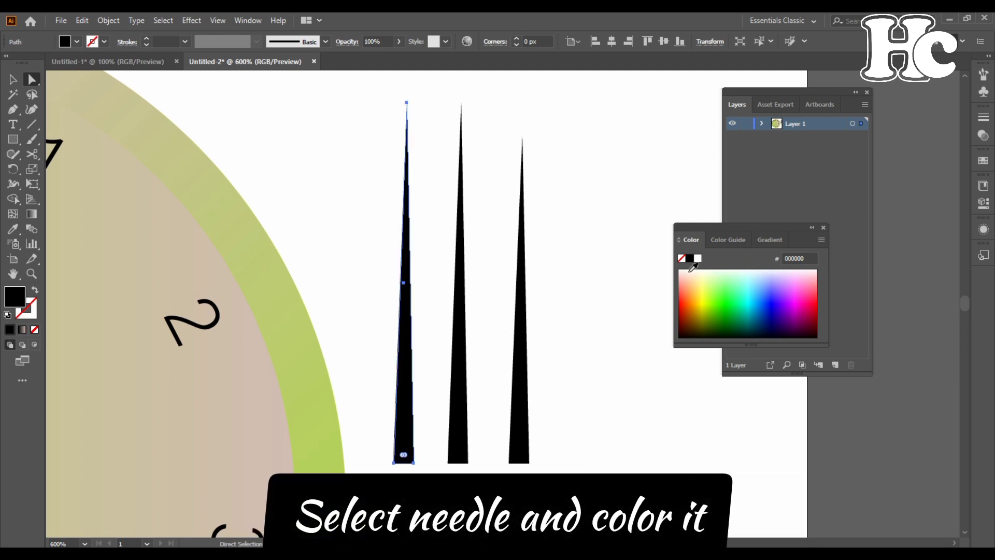
left_click(685, 301)
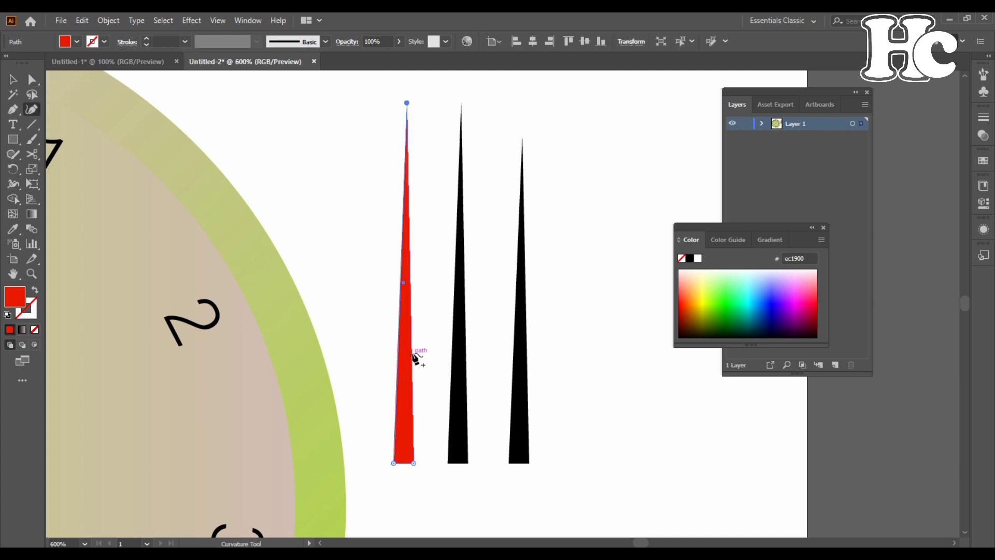
Step: Draw a 4 px red circle over the red needle and align both objects by their horizontal and vertical centers
key("l")
left_click_drag(388, 416, 413, 441)
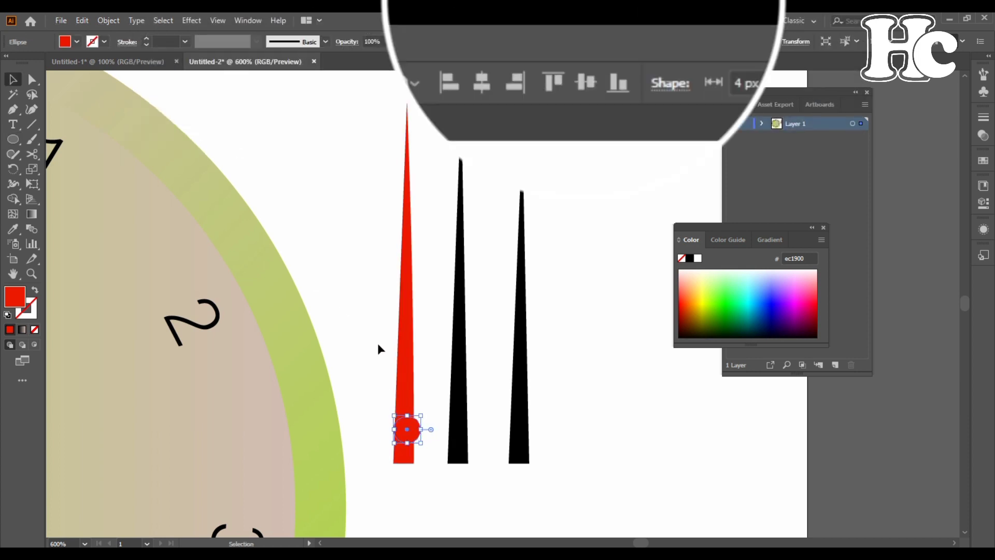
left_click_drag(381, 345, 432, 473)
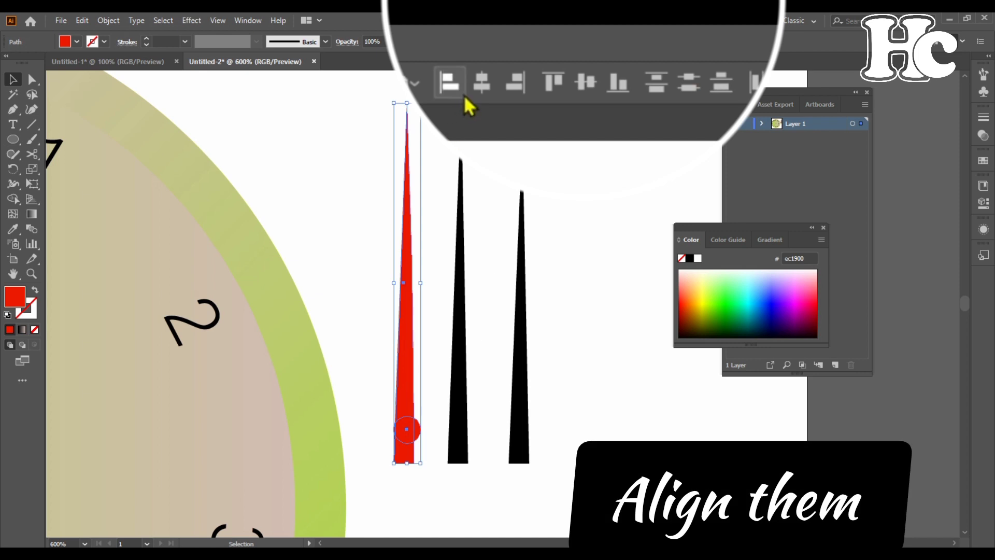
left_click(482, 82)
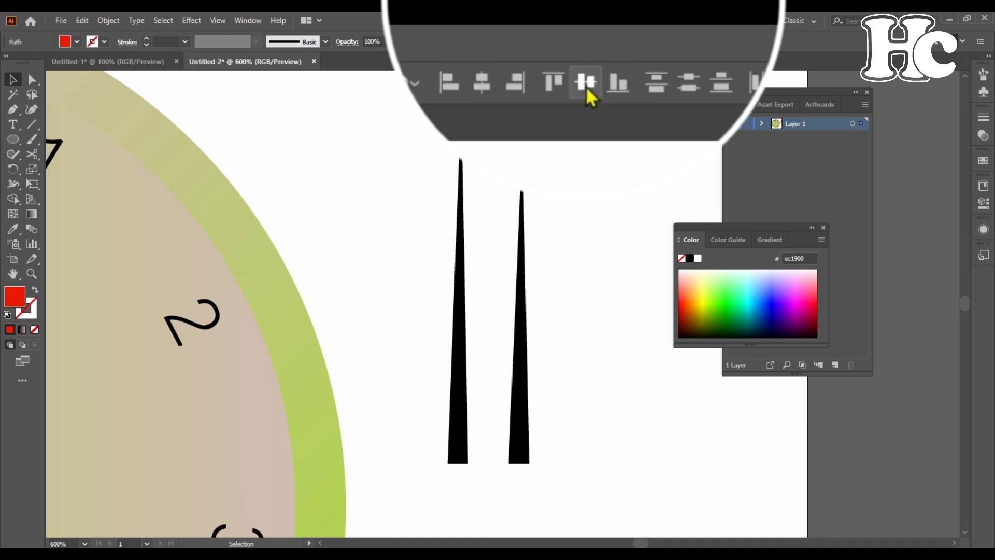
left_click(586, 86)
Step: Move the aligned red needle and circle to the right, off the clock and onto the blank area
key("z")
left_click(425, 361, "alt")
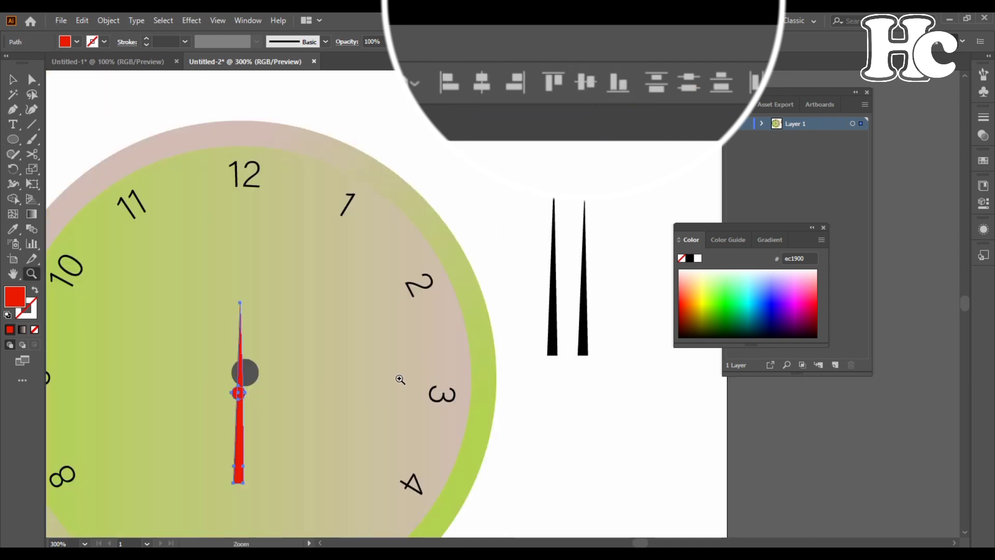
key("shift+Right")
key("shift+Right")
key("shift+Right")
key("shift+Right")
key("shift+Right")
key("shift+Right")
key("shift+Right")
key("shift+Right")
key("shift+Right")
key("shift+Right")
key("shift+Right")
key("shift+Right")
key("shift+Right")
key("shift+Right")
key("shift+Right")
key("shift+Right")
key("shift+Right")
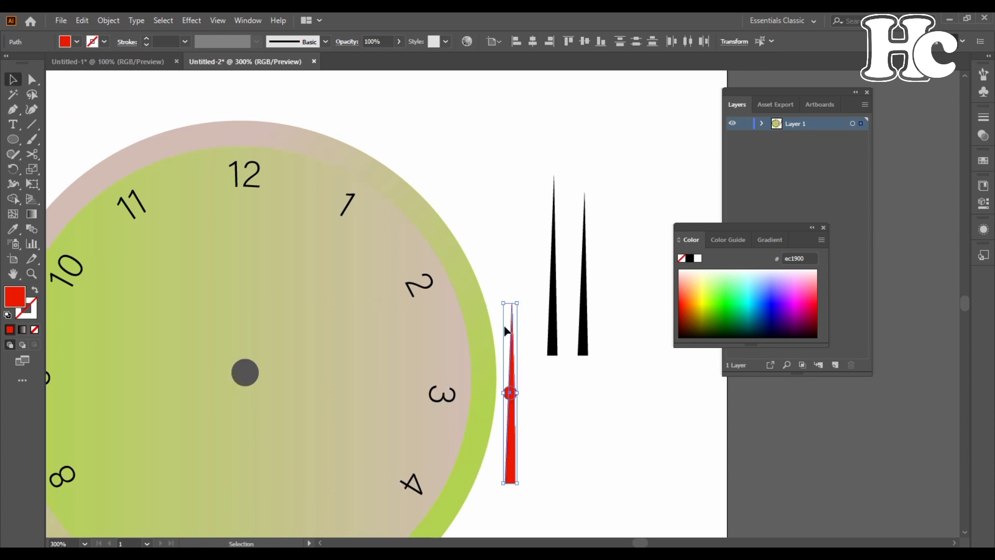
Step: Move only the red circle down along the needle to just above its base
left_click_drag(575, 493, 579, 509)
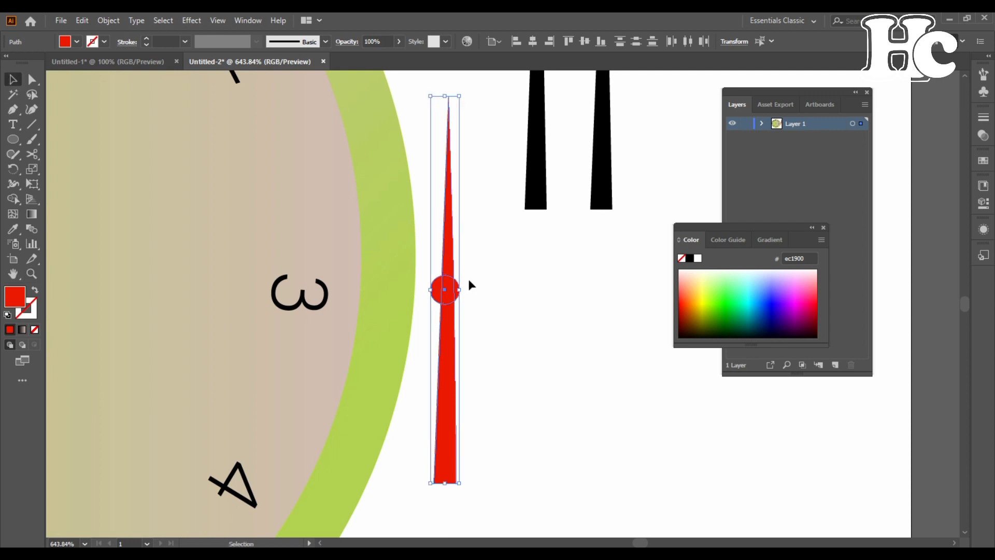
left_click(482, 301)
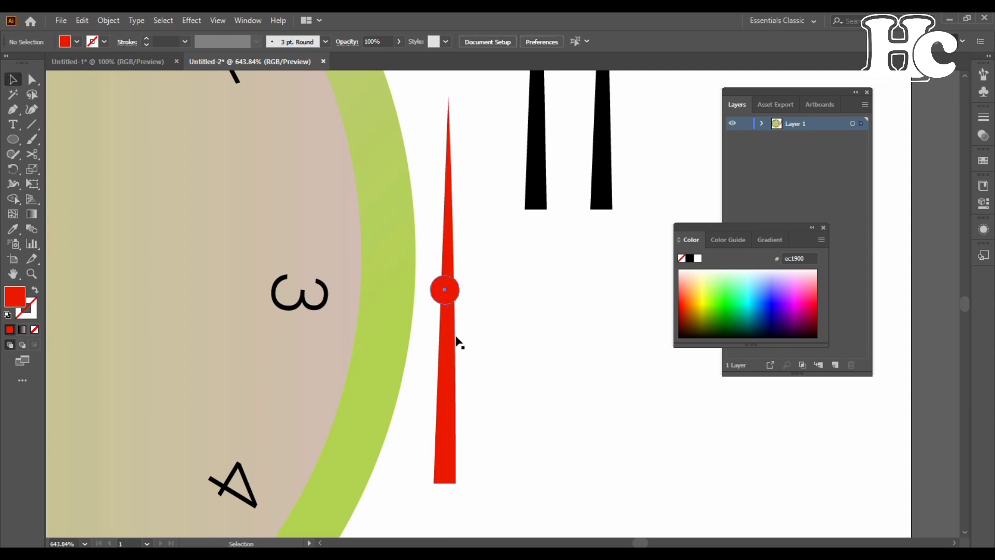
left_click(446, 293)
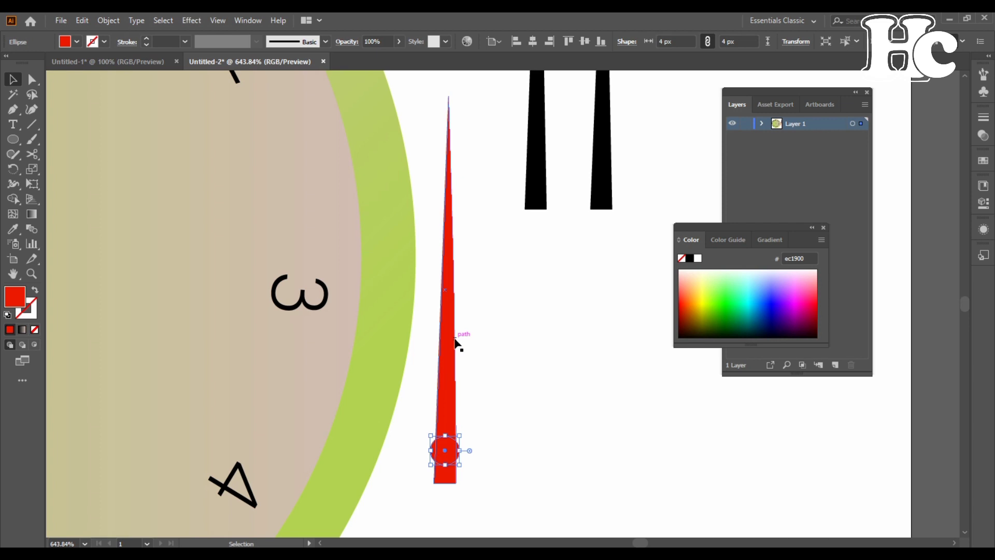
Step: Merge the red needle and its circle into a single shape with the Shape Builder tool
left_click_drag(397, 491, 505, 395)
key("z")
left_click(452, 453)
left_click(453, 453)
left_click(452, 453)
left_click(453, 452)
left_click_drag(476, 224, 524, 305)
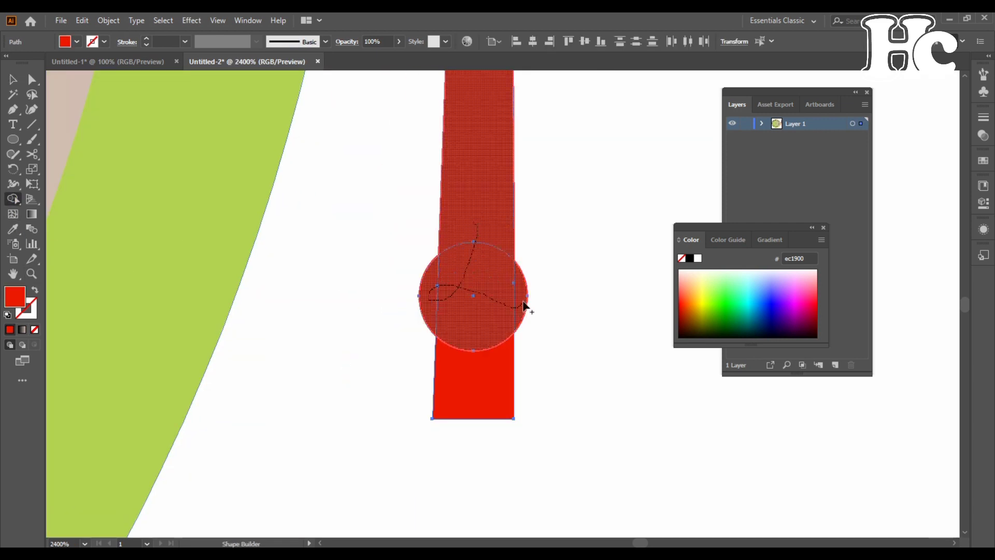
left_click_drag(480, 381, 587, 319)
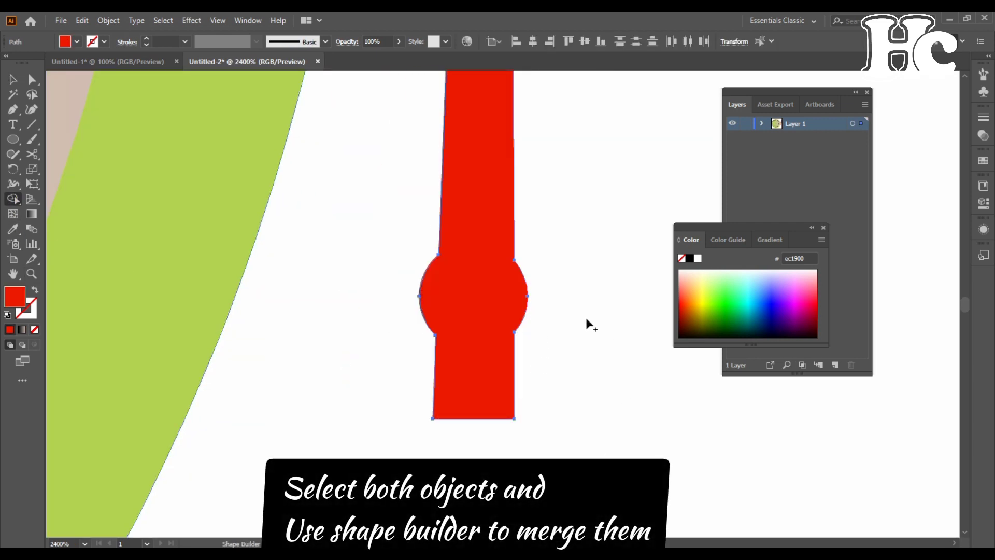
key("v")
Step: Lengthen the merged red needle by moving its tip anchor point upward
key("z")
left_click(466, 311, "alt")
left_click(471, 295, "alt")
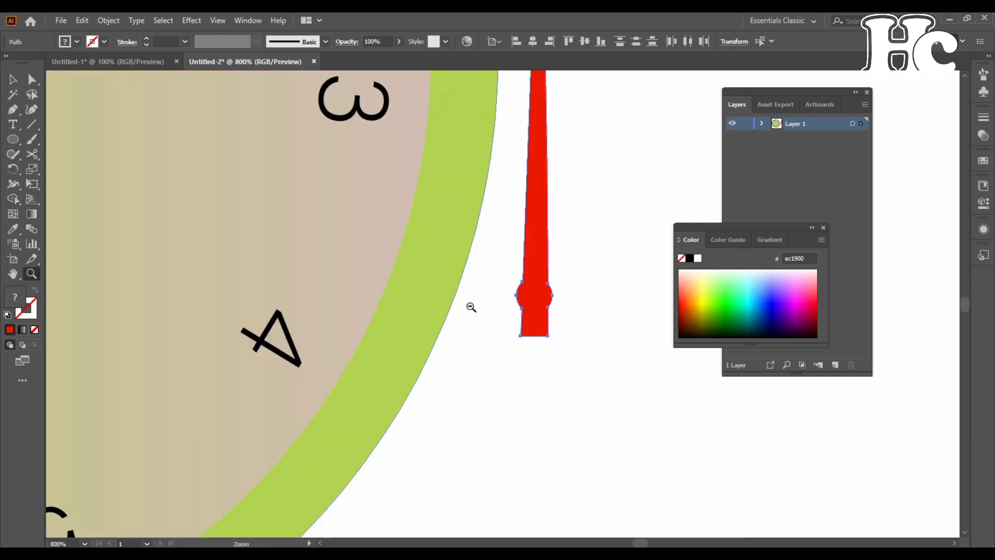
left_click(471, 307, "alt")
left_click(538, 291, "alt")
left_click(504, 306, "alt")
left_click_drag(511, 185, 539, 285)
key("a")
left_click(468, 141)
key("Up")
key("Up")
key("Up")
key("Up")
key("Up")
key("Up")
key("Up")
key("Up")
key("Up")
key("Up")
Step: Move the long black needle onto the clock so its base sits on the center circle and it points to 12
key("z")
left_click(466, 335, "alt")
left_click(469, 329, "alt")
left_click(474, 321, "alt")
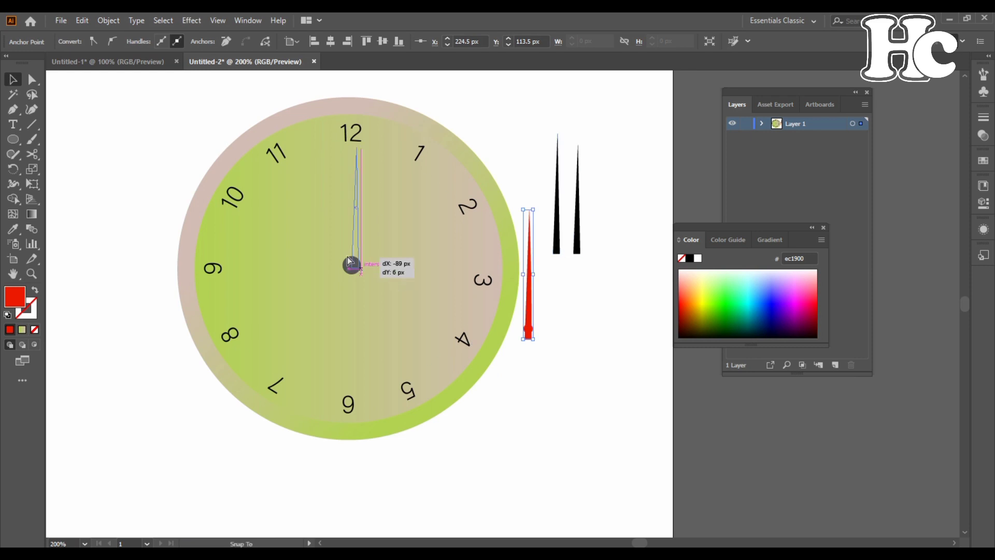
left_click_drag(350, 261, 351, 262)
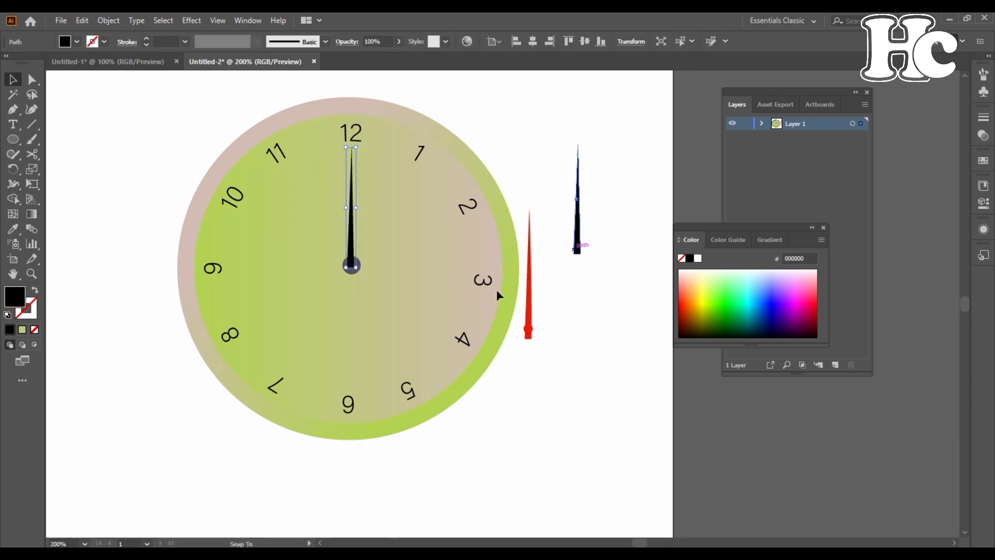
Step: Place the short black needle's base on the center circle and rotate the needle to point toward 8
left_click_drag(337, 268, 327, 283)
left_click_drag(276, 344, 263, 331)
left_click_drag(345, 281, 337, 273)
Step: Place the red needle's round base on the center circle and rotate the needle to point between 1 and 2
left_click_drag(528, 328, 348, 258)
left_click_drag(356, 136, 395, 153)
left_click_drag(341, 213, 377, 229)
left_click(550, 320)
key("z")
left_click(359, 266)
left_click(359, 265)
left_click(359, 265)
left_click_drag(359, 266, 430, 341)
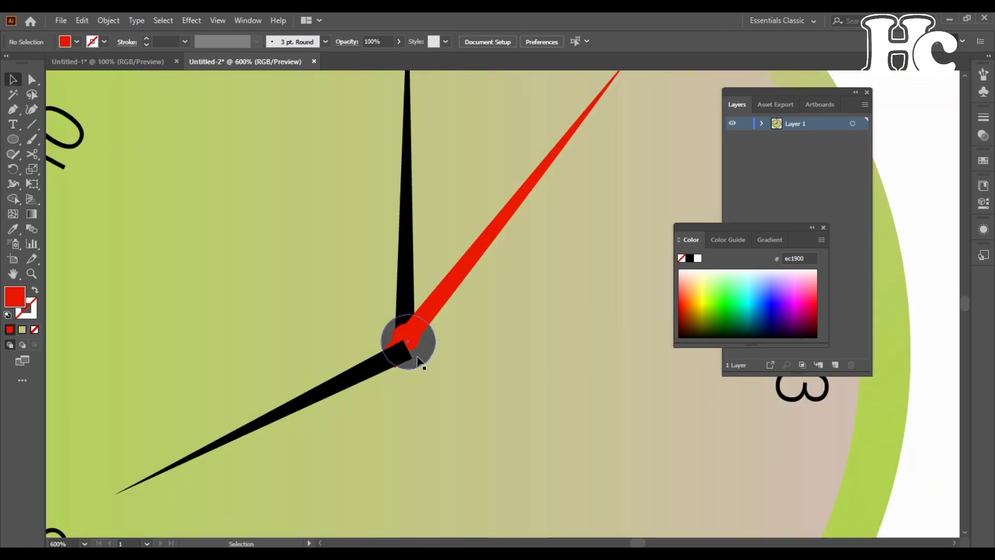
Step: Bring the gray center circle to the front so it covers the bases of the three needles
left_click(417, 358)
key("ctrl+shift+]")
left_click(397, 367)
key("ctrl+0")
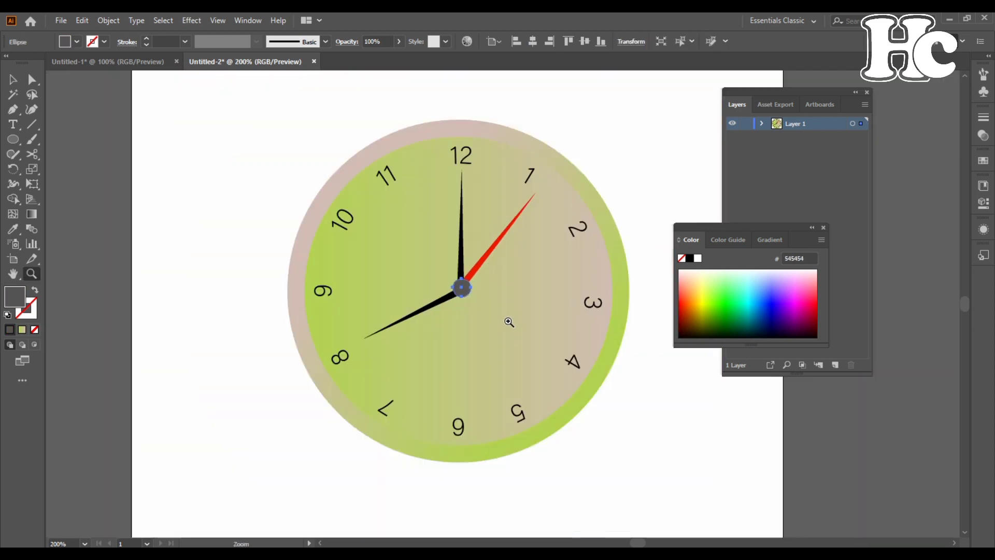
key("ctrl+1")
key("ctrl+a")
key("ctrl+equal")
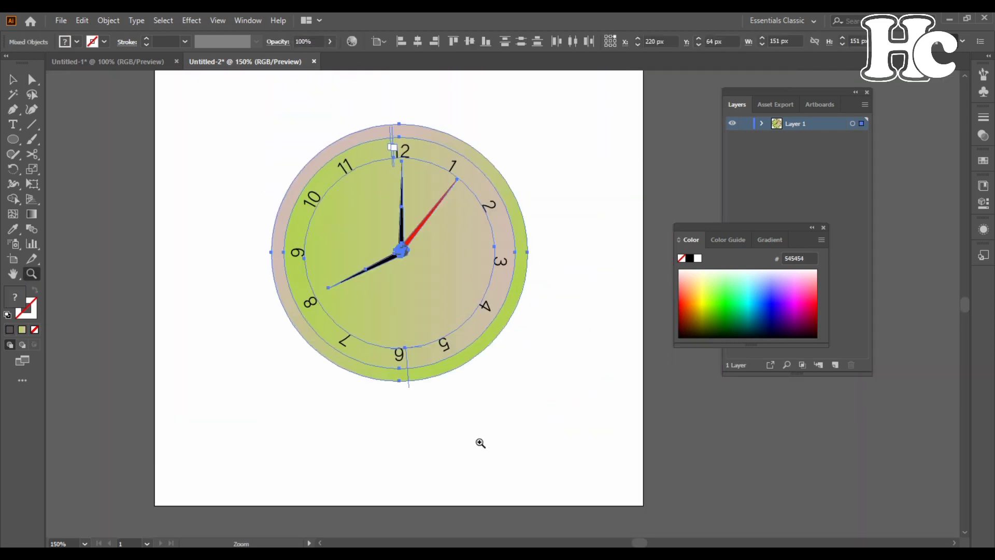
left_click(477, 442)
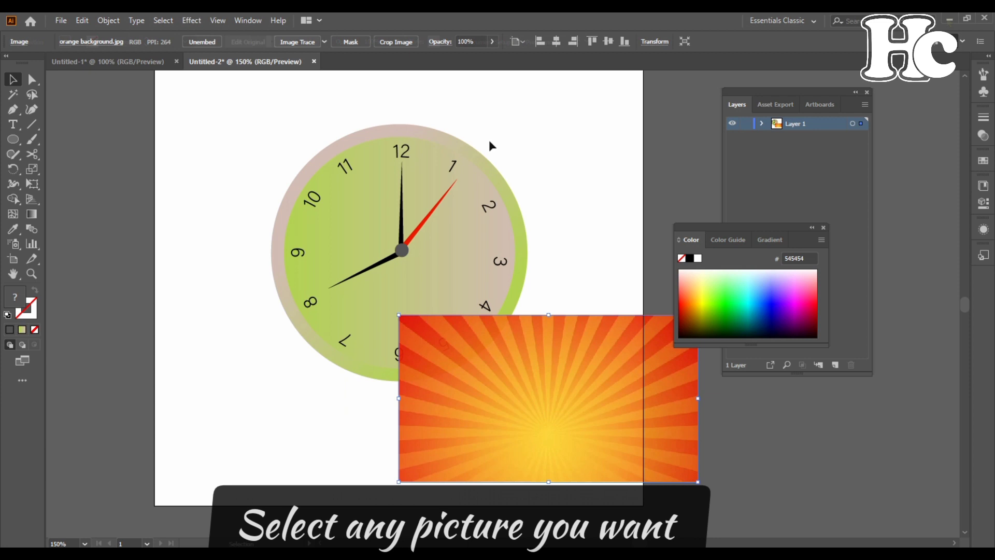
Step: Duplicate the clock's outer circle beside the clock and move the orange background image over the copy
left_click_drag(468, 154, 262, 136)
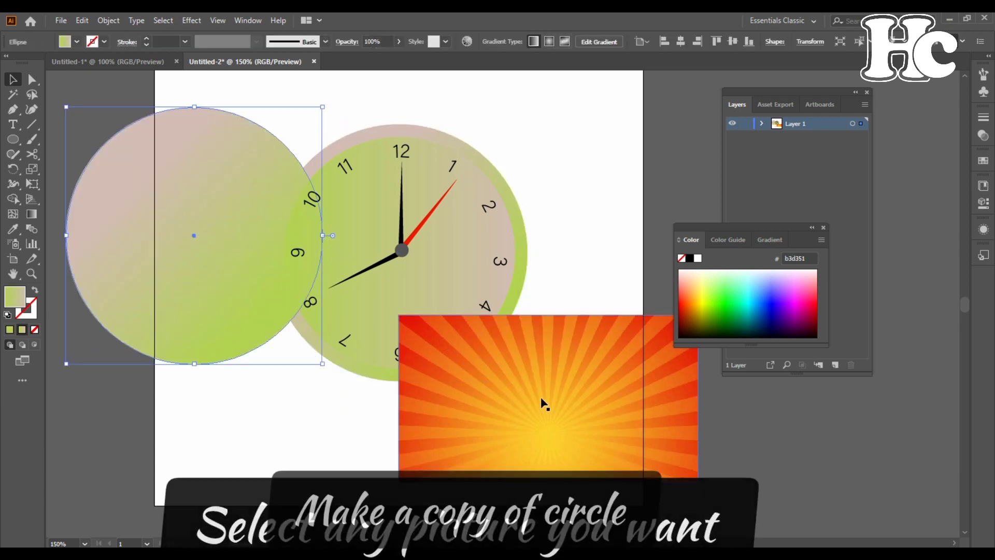
key("z")
key("ctrl+1")
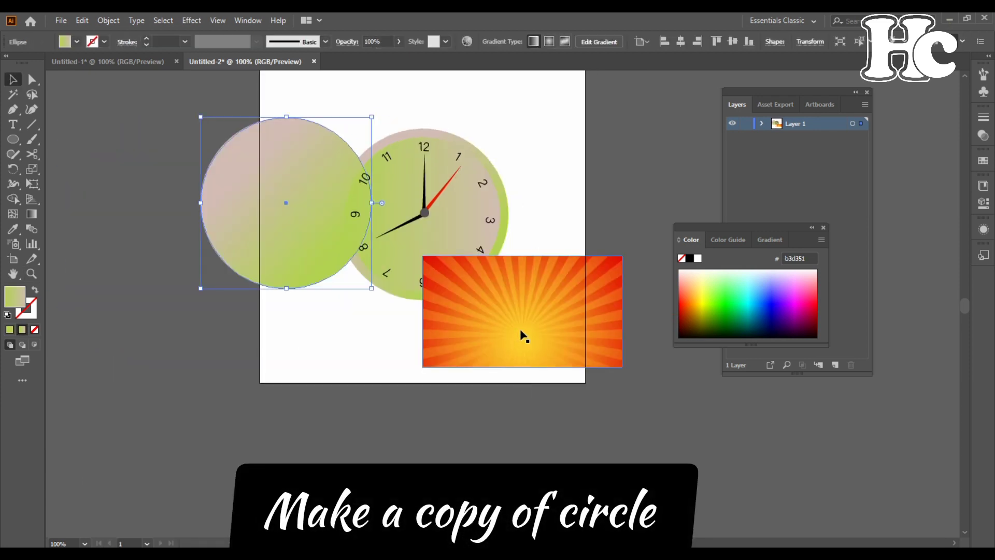
left_click_drag(523, 336, 424, 352)
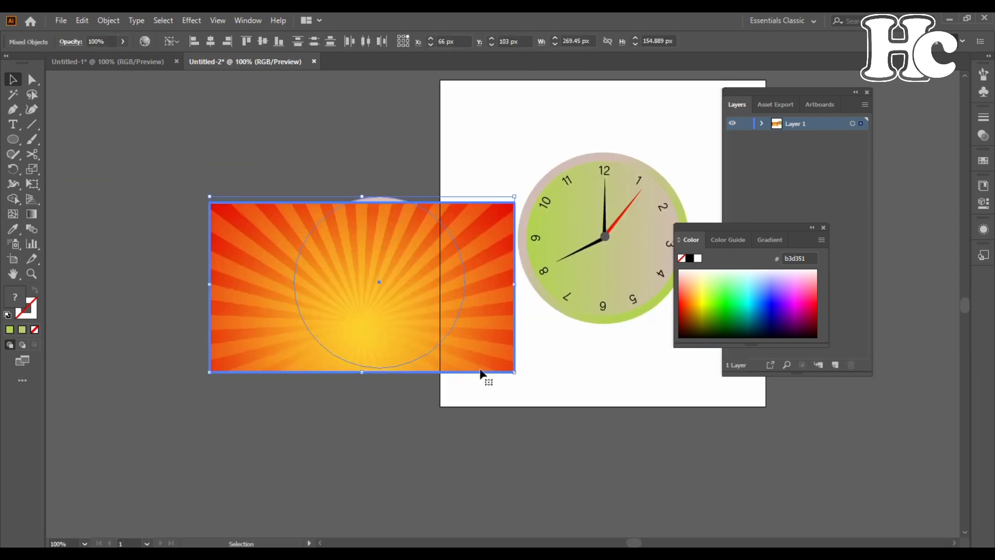
Step: Stretch the orange background image upward and bring the copied circle to the front of it
left_click_drag(363, 201, 363, 173)
left_click_drag(311, 106, 497, 418)
left_click(484, 143)
left_click_drag(413, 182, 434, 316)
key("ctrl+shift+]")
Step: Position the copied circle within the orange image and clip the image to the circle with a clipping mask
left_click_drag(377, 267, 395, 392)
key("ctrl+equal")
left_click_drag(477, 249, 376, 264)
left_click(372, 188, "shift")
right_click(382, 271)
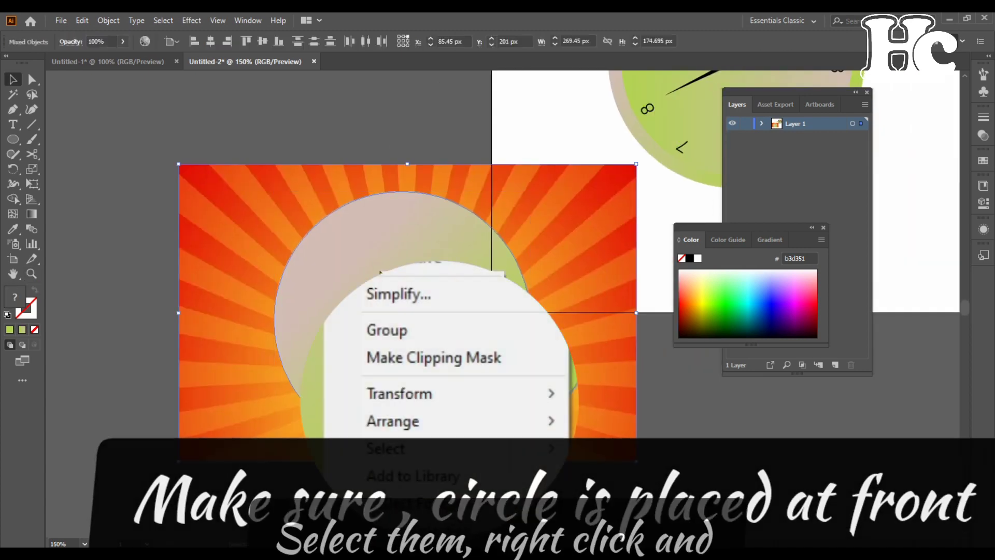
left_click(425, 365)
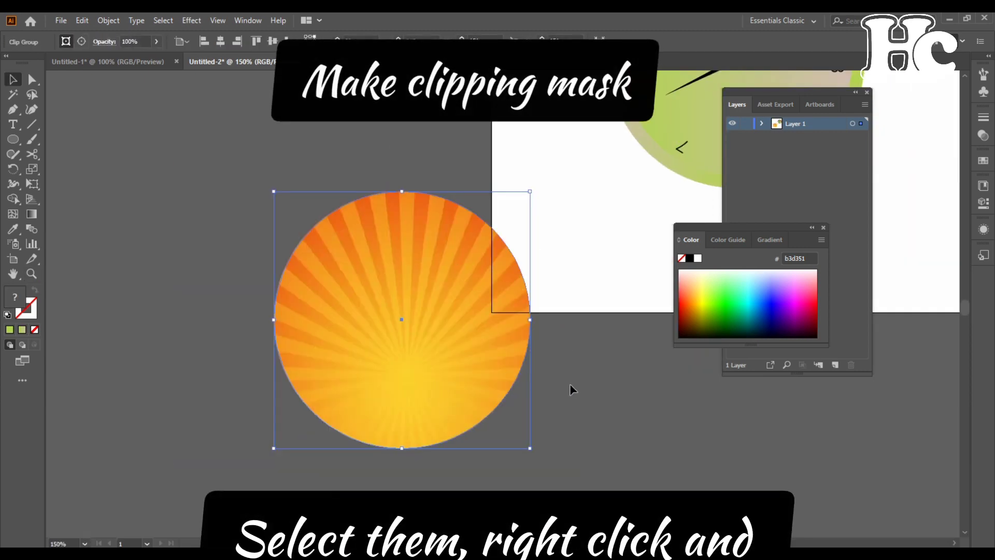
left_click(559, 383)
Step: Place the clipped sunburst circle behind the clock, centered on it and enlarged to about 181 px
key("z")
left_click(557, 302, "alt")
left_click(558, 303, "alt")
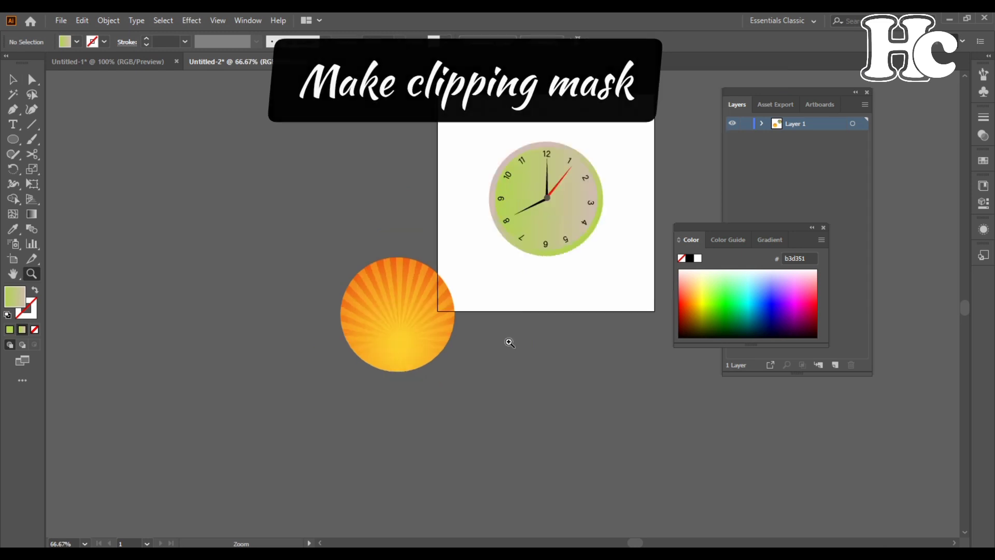
left_click_drag(422, 336, 262, 393)
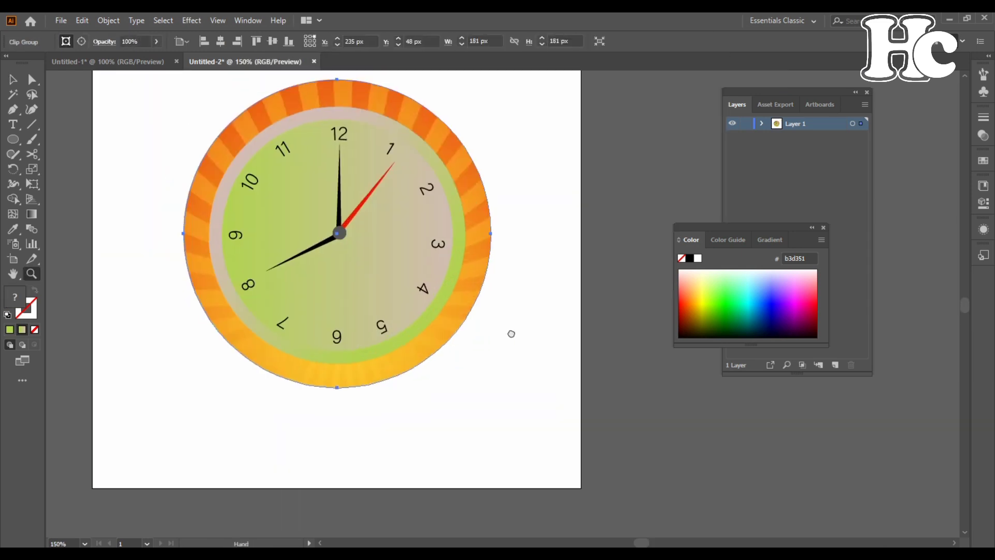
left_click(463, 303)
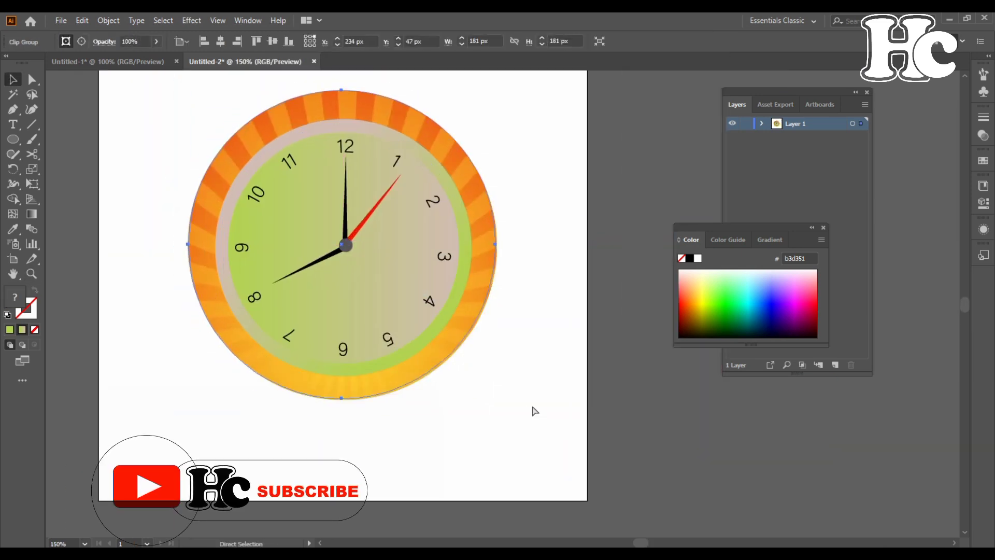
Step: Duplicate the sunburst circle, scale the copy to about 125 px and bring it forward over the clock face
left_click_drag(482, 272, 618, 310)
left_click_drag(633, 437, 593, 390)
left_click_drag(537, 321, 403, 283)
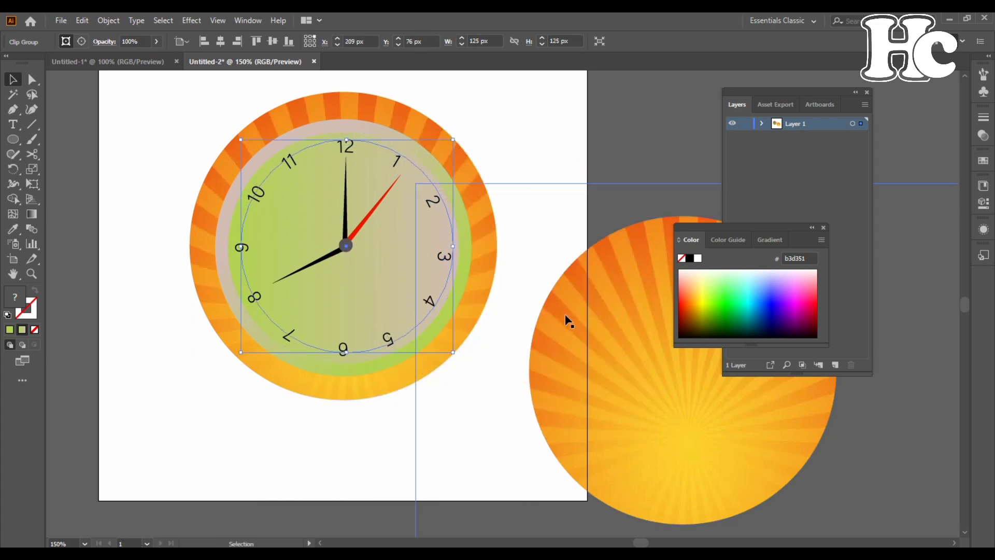
key("ctrl+bracketright")
key("ctrl+bracketright")
Step: Fit the small sunburst circle to the ring's inner edge and delete the original green face circle
left_click(521, 303)
scroll(361, 218, "up", 1)
left_click(422, 349)
left_click_drag(484, 398, 488, 402)
key("Left")
key("Left")
key("Left")
key("Left")
key("Left")
left_click(446, 361)
key("Delete")
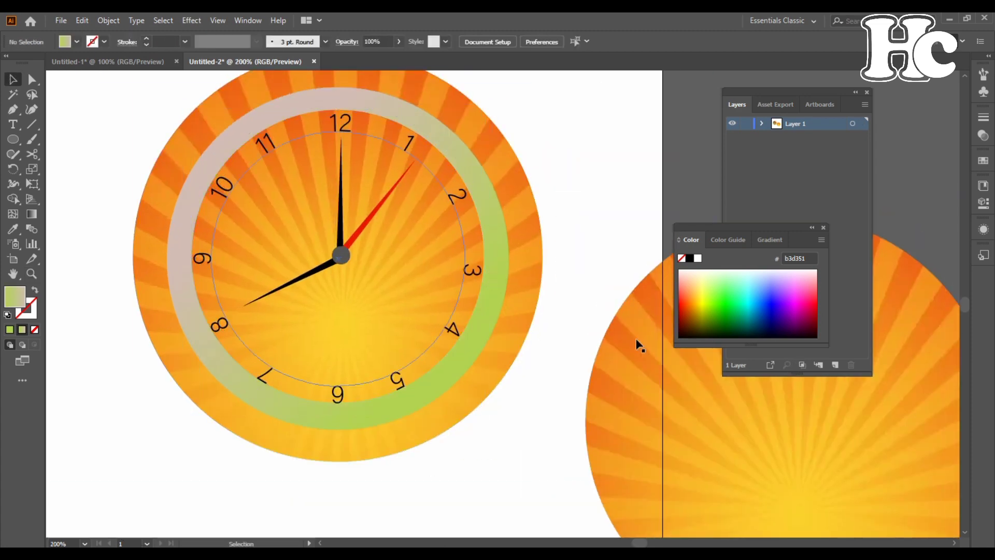
Step: Select the clock's circles, numbers and needles and align them on their centers
left_click(367, 222)
key("v")
left_click(392, 361)
left_click(510, 337, "alt")
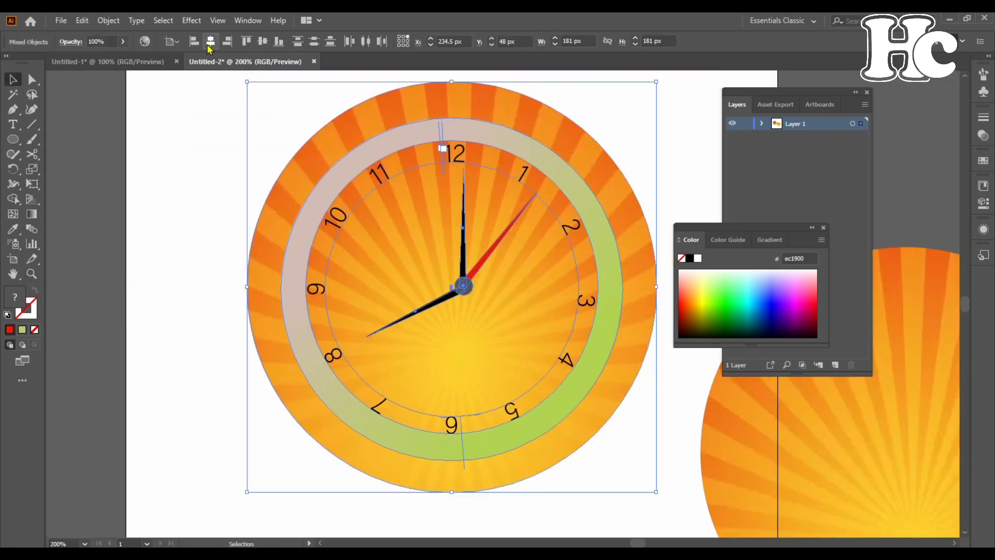
key("v")
left_click(215, 126)
Step: Give the outer sunburst circle a red ff0000 stroke and apply the same stroke to the inner sunburst circle
left_click(550, 477)
double_click(27, 309)
left_click(663, 137)
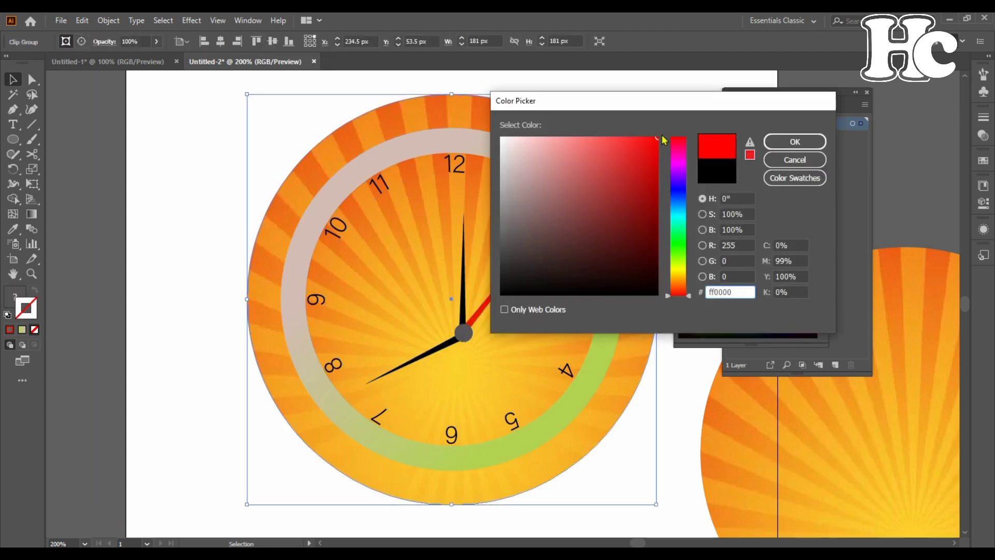
left_click(857, 142)
left_click(216, 150)
left_click(325, 261)
key("i")
left_click(317, 152)
Step: Give the green gradient ring's circle a red ff0000 stroke
key("v")
left_click(294, 261)
double_click(27, 309)
left_click(661, 136)
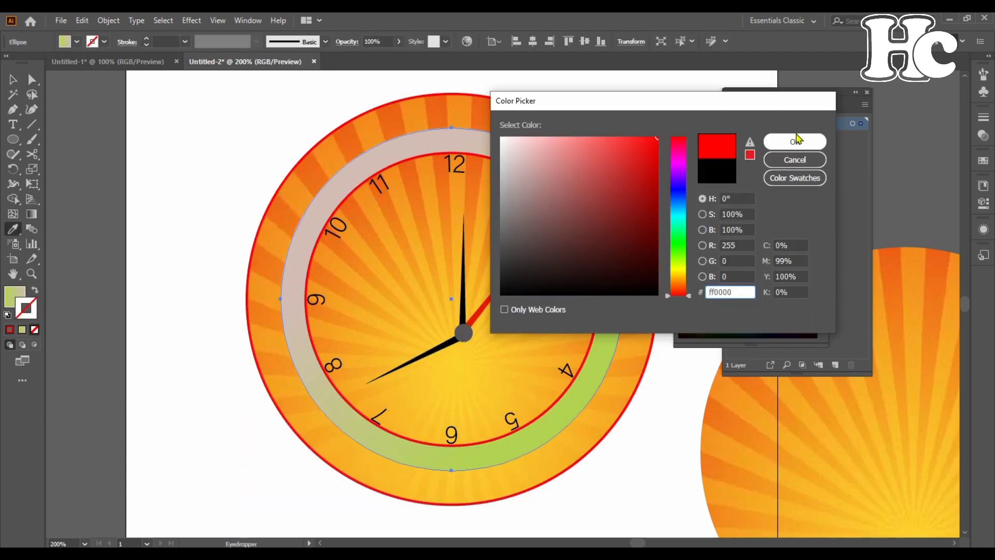
left_click(797, 140)
left_click(216, 145)
Step: Enlarge the hour numbers onto the gradient ring and set their font style to SemiCondensed Semibold
left_click(565, 370)
mouse_move(595, 425)
left_mouse_down()
mouse_move(615, 437)
mouse_move(605, 429)
left_mouse_up()
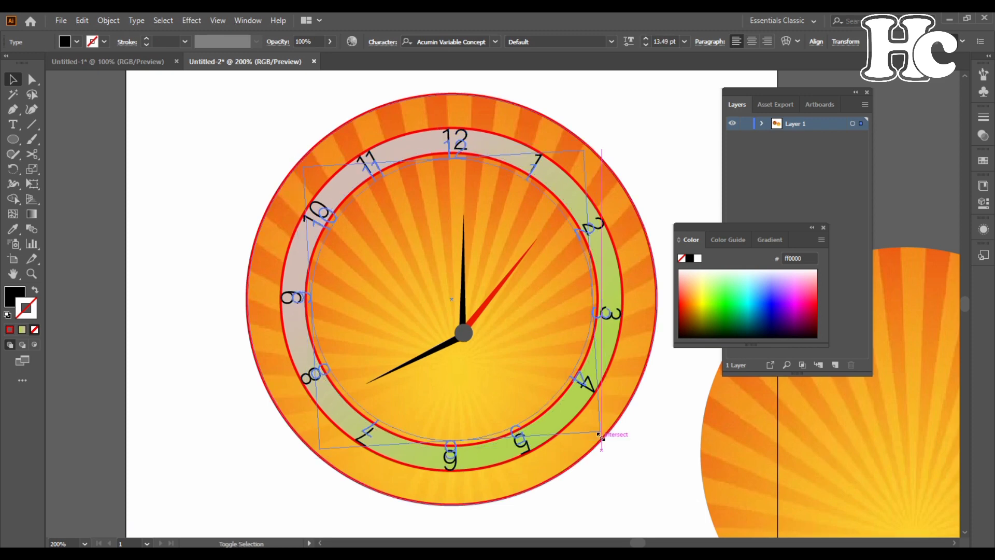
left_click(611, 42)
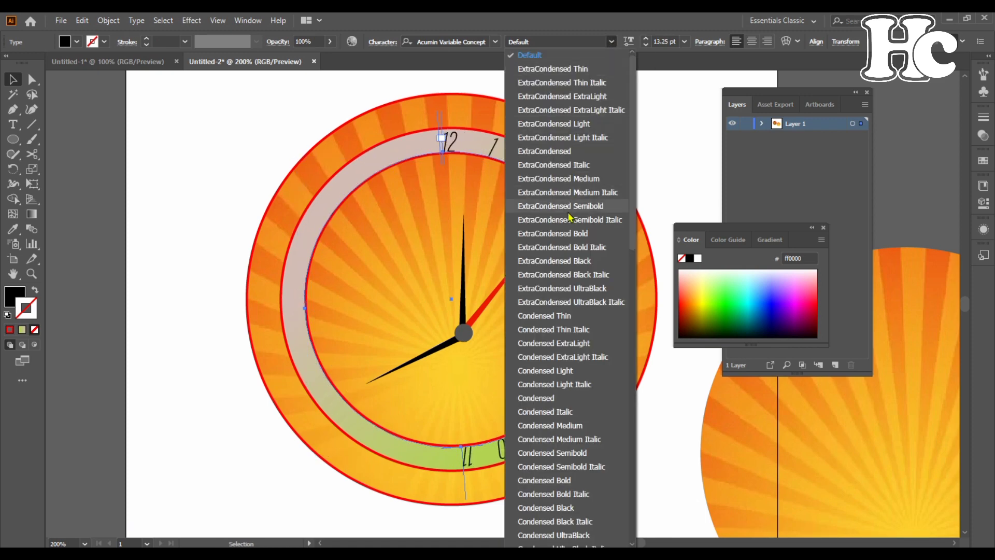
scroll(544, 389, "down", 7)
left_click(542, 389)
Step: Adjust the hour numbers' character scale and spacing so each number sits at its hour position on the ring
left_click(386, 43)
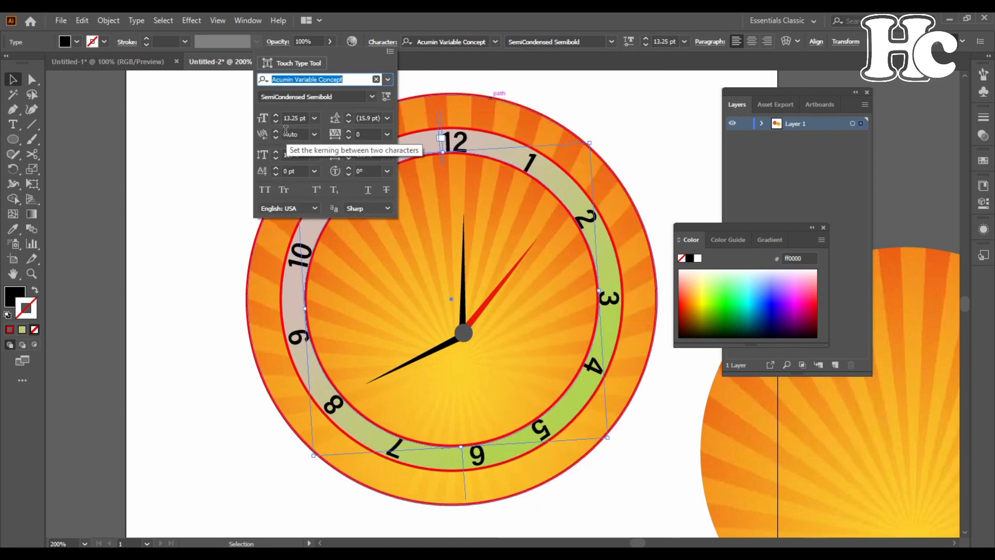
left_click(276, 133)
left_click(347, 153)
left_click(347, 153)
left_click(348, 153)
left_click(348, 153)
left_click(359, 203)
key("t")
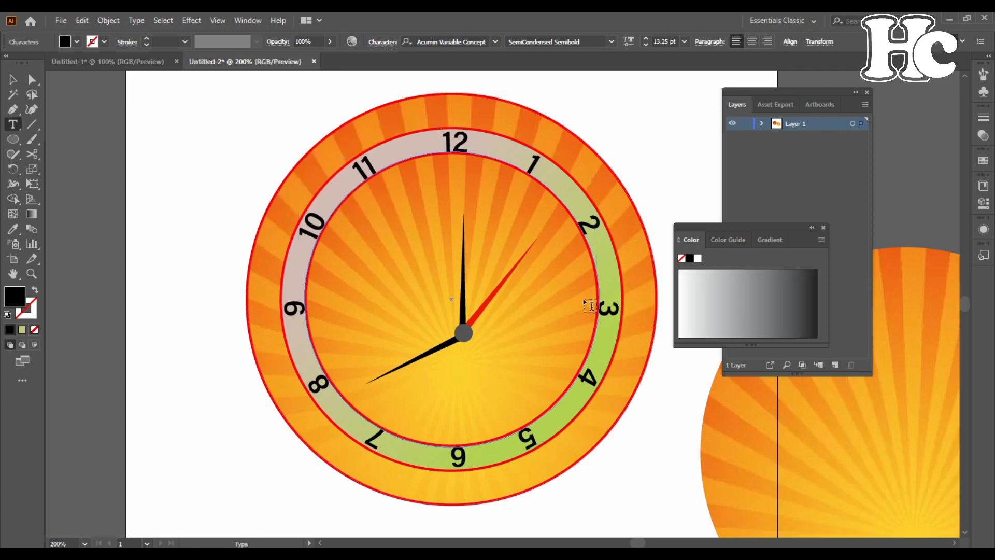
left_click(178, 148)
Step: Nudge the needle group up toward the clock's center and delete the spare sunburst circle beside the clock
scroll(488, 233, "down", 1)
left_click(469, 308)
key("Up")
key("Up")
key("Up")
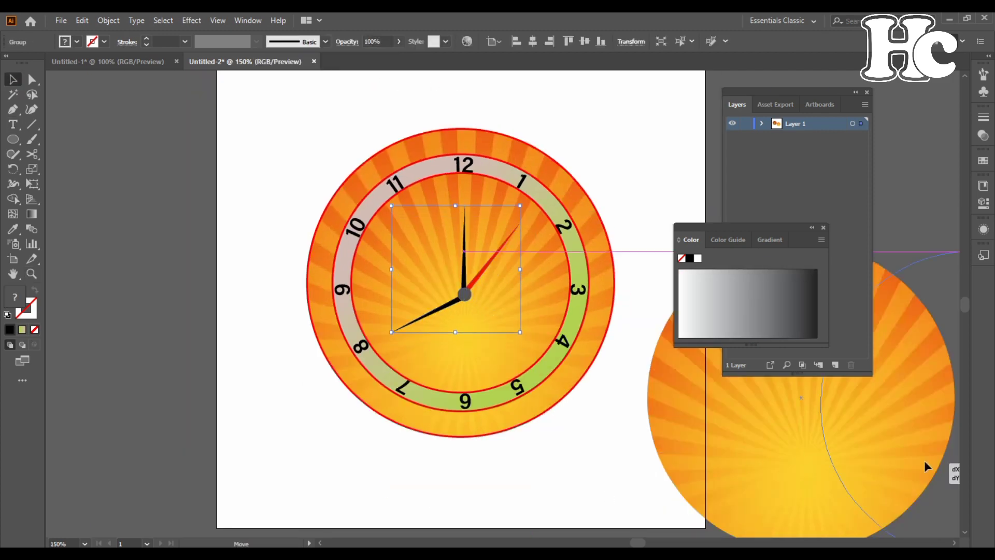
left_click(924, 460)
key("Delete")
key("z")
left_click(527, 293)
key("v")
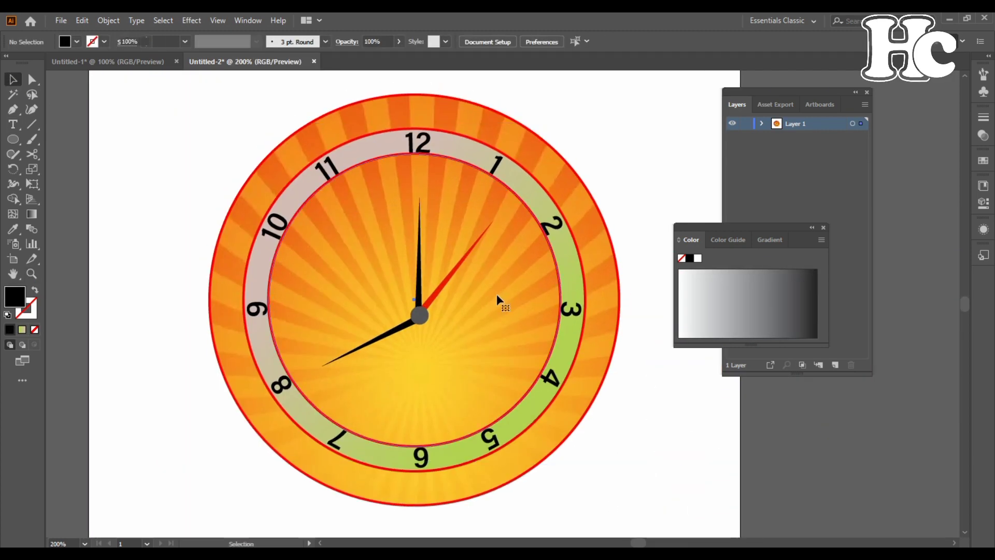
Step: Set the inner sunburst circle's stroke color to near-black 050404
left_click(496, 295)
double_click(26, 313)
left_click(530, 290)
left_click(794, 143)
left_click(599, 137)
Step: Draw a rectangle behind the clock's upper edge and give it a black fill without a stroke
key("z")
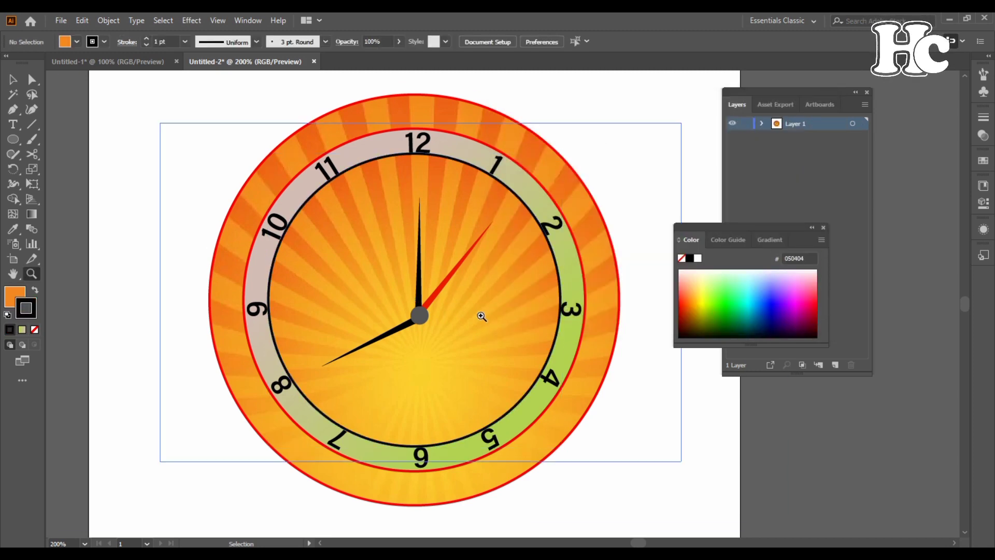
left_click(483, 315, "alt")
key("m")
left_click_drag(331, 114, 491, 189)
key("v")
key("ctrl+shift+bracketleft")
key("z")
left_click(452, 152)
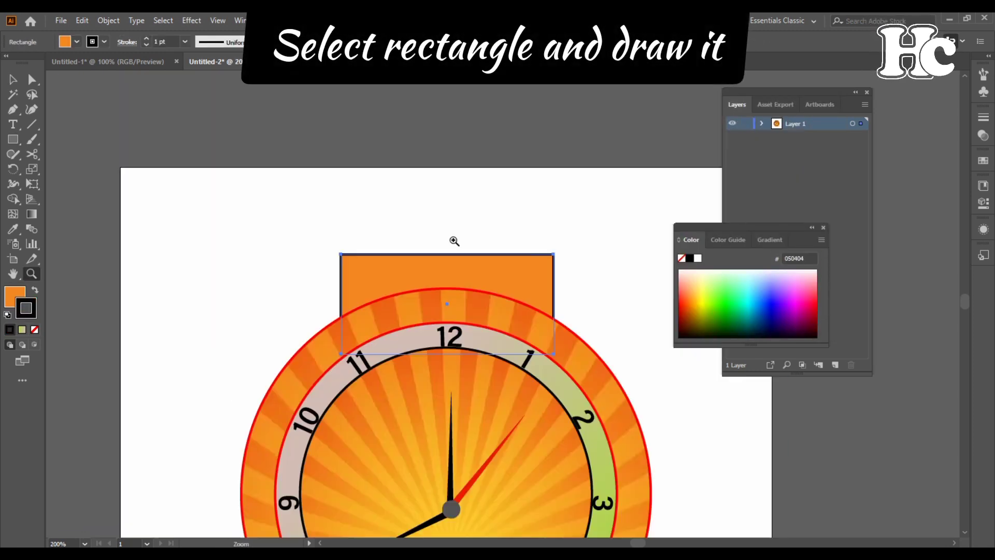
left_click(490, 312)
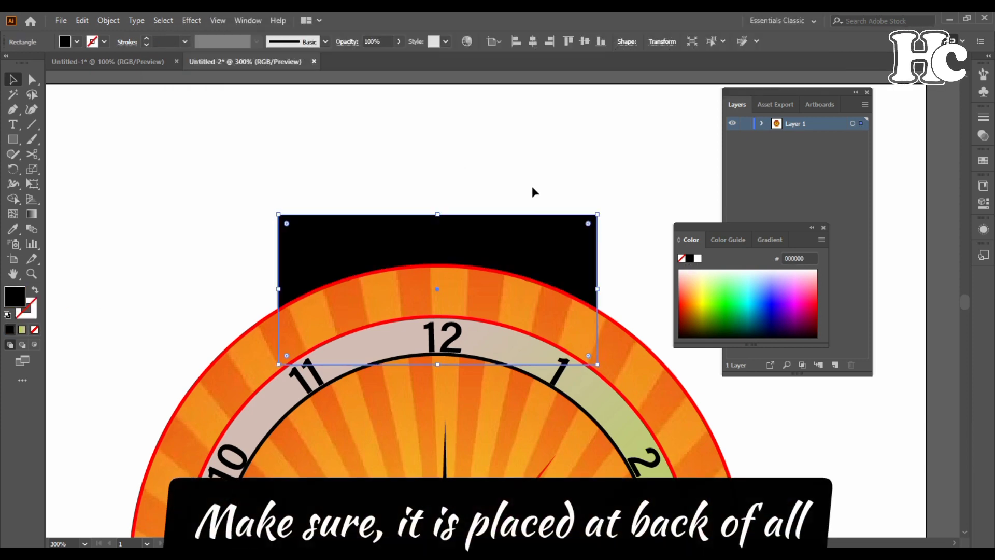
Step: Draw a smaller black rectangle overlapping the first one and center the two horizontally
left_click_drag(543, 275, 563, 285)
key("v")
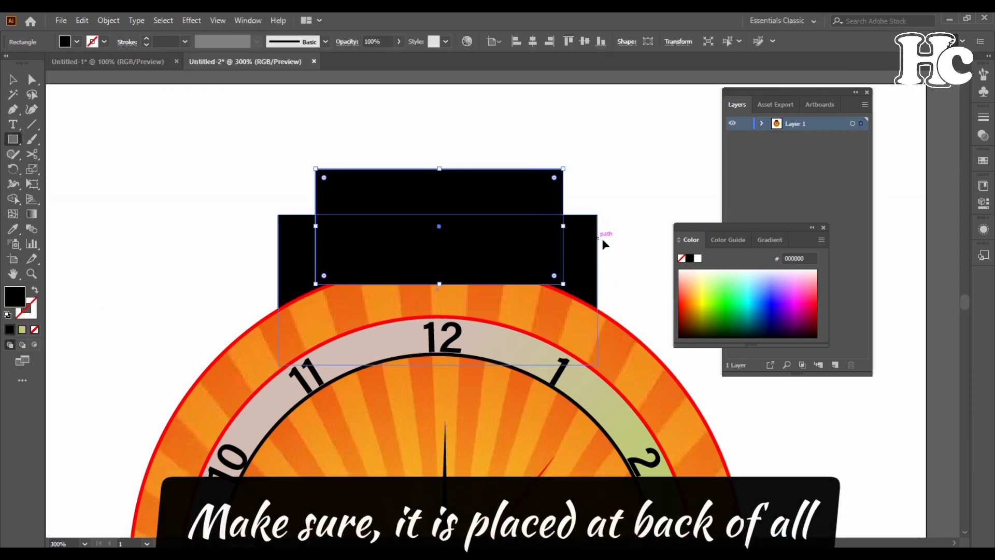
left_click(597, 237, "shift")
left_click(533, 42)
left_click(482, 157)
Step: Move the smaller rectangle vertically so it overlaps the upper middle part of the larger rectangle
left_click_drag(492, 183, 511, 237)
key("shift+Up")
key("shift+Up")
key("Down")
key("Down")
key("Down")
key("Down")
key("Down")
key("Down")
Step: Remove the smaller rectangle's area from the larger one with the Shape Builder tool, leaving a U-shaped strap lug
left_click(579, 272, "shift")
key("shift+m")
key("v")
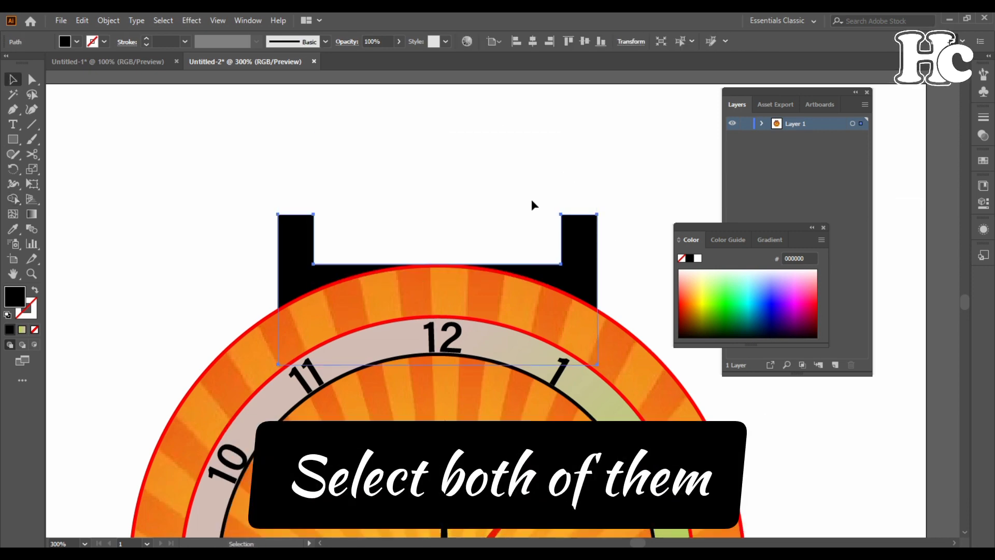
left_click(532, 200)
key("z")
key("v")
Step: Stretch the black U shape upward to make it taller
left_click(542, 272)
left_click_drag(437, 214, 440, 176)
left_click(511, 217)
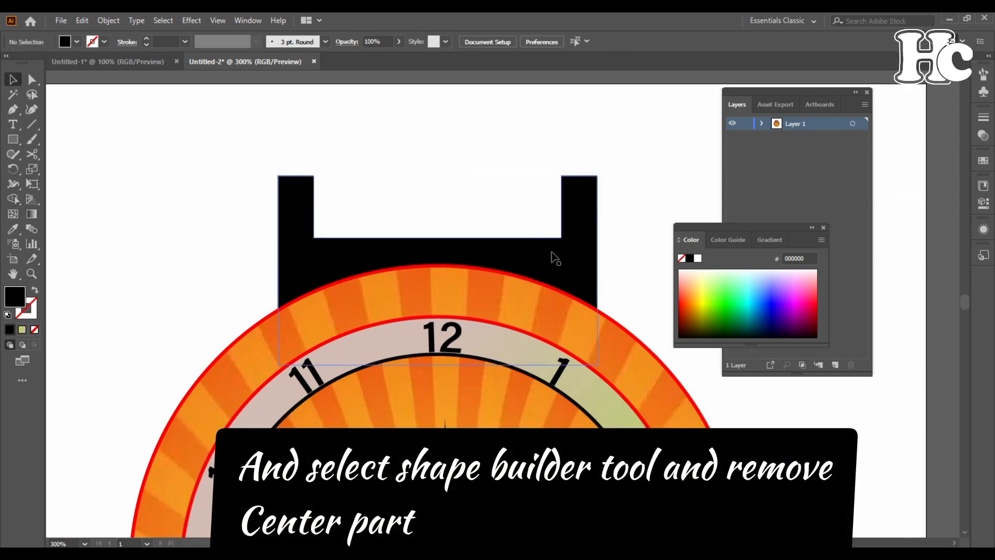
Step: Lengthen the two arms of the black U shape by moving their top anchor points upward
key("z")
left_click(542, 316, "alt")
left_click(541, 316, "alt")
key("a")
left_click_drag(343, 114, 536, 151)
key("z")
left_click_drag(305, 113, 618, 182)
left_click_drag(769, 228, 915, 206)
key("a")
left_click_drag(167, 224, 410, 318)
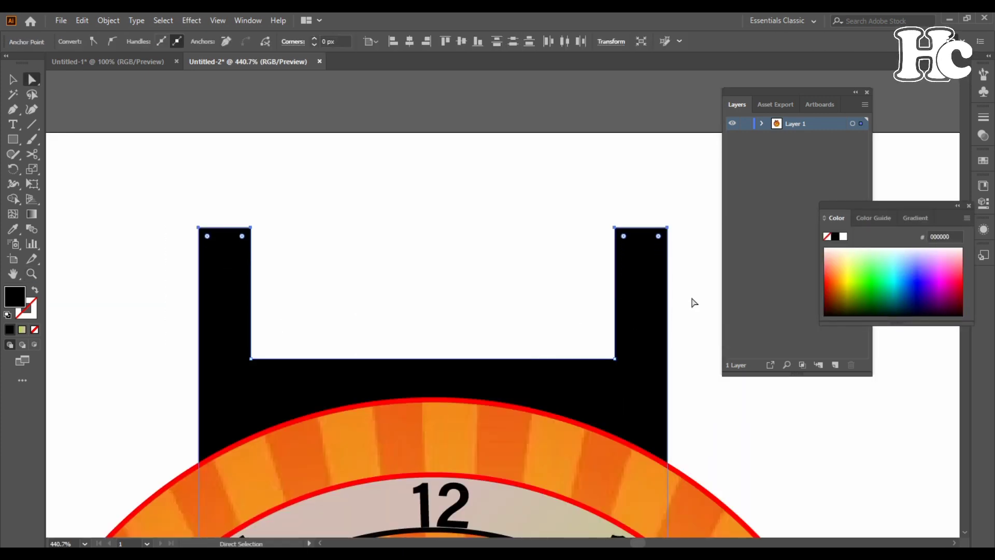
Step: Draw a thin black crossbar rectangle spanning both arms of the U shape and reduce its height slightly
key("m")
left_click_drag(199, 262, 667, 322)
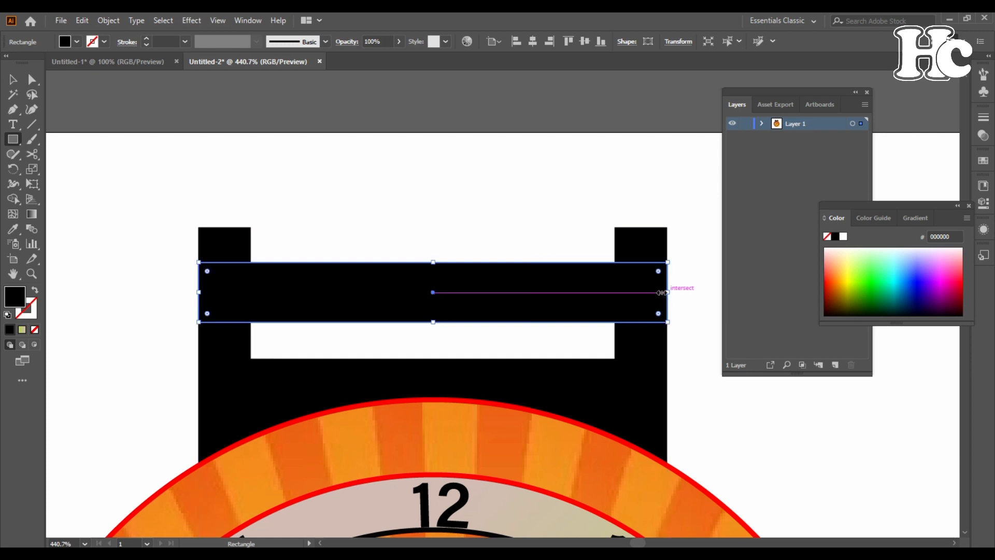
left_click_drag(433, 321, 433, 311, "alt")
left_click(499, 235)
Step: Reflect a copy of the upper strap lug and its crossbar across the horizontal axis
key("z")
left_click(537, 311, "alt")
left_click(536, 311, "alt")
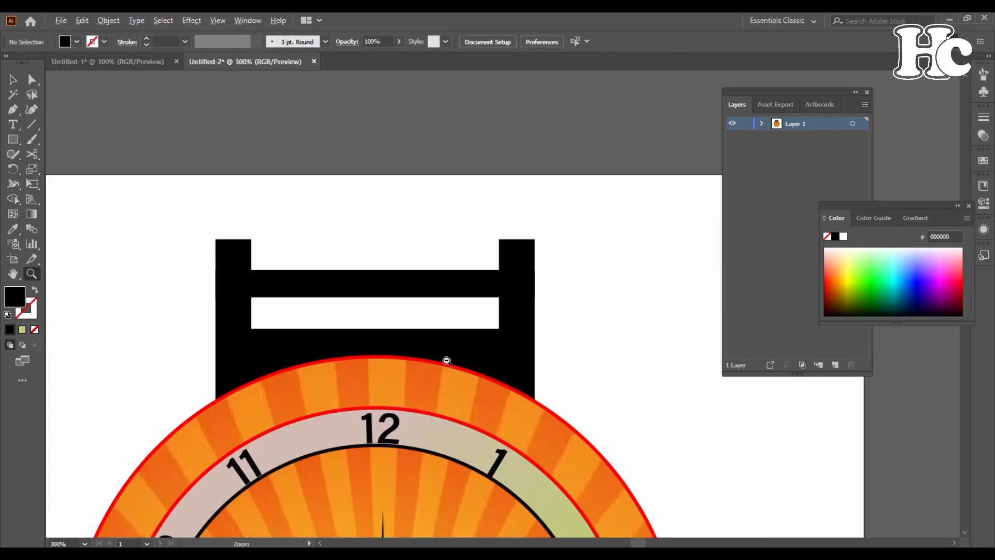
left_click(510, 355, "alt")
left_click(511, 355, "alt")
left_click_drag(498, 398, 501, 343)
key("v")
left_click(445, 194)
right_click(445, 194)
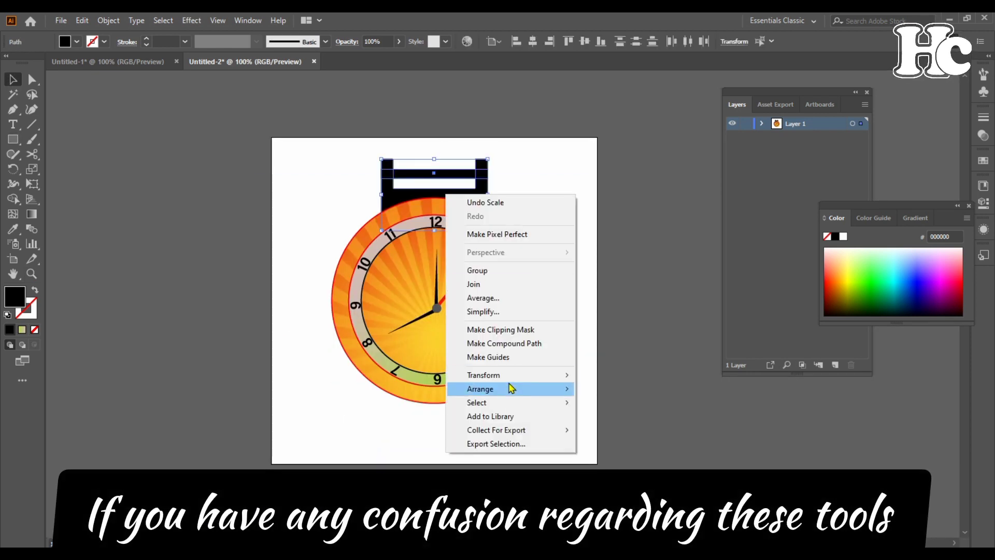
mouse_move(513, 375)
left_click(643, 421)
left_click_drag(764, 290, 635, 133)
left_click(574, 294)
left_click(581, 174)
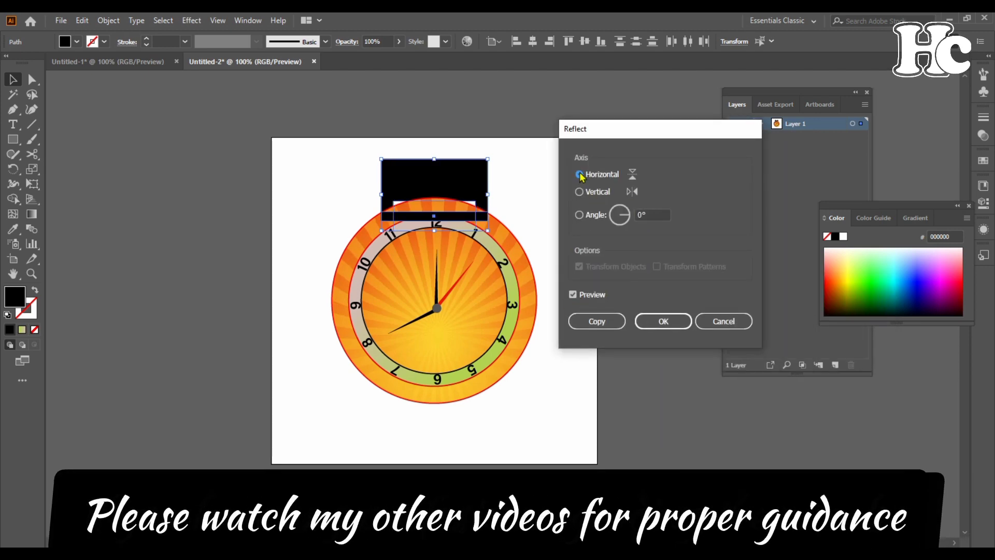
left_click(604, 321)
Step: Move the mirrored lug copy straight down to the lower edge of the watch dial
key("shift+Down")
key("shift+Down")
key("shift+Down")
key("shift+Down")
key("shift+Down")
key("shift+Down")
key("shift+Down")
key("shift+Down")
key("shift+Down")
key("shift+Down")
key("shift+Down")
key("shift+Down")
key("shift+Down")
key("shift+Down")
key("shift+Down")
key("shift+Down")
key("shift+Down")
key("shift+Down")
key("shift+Down")
key("shift+Down")
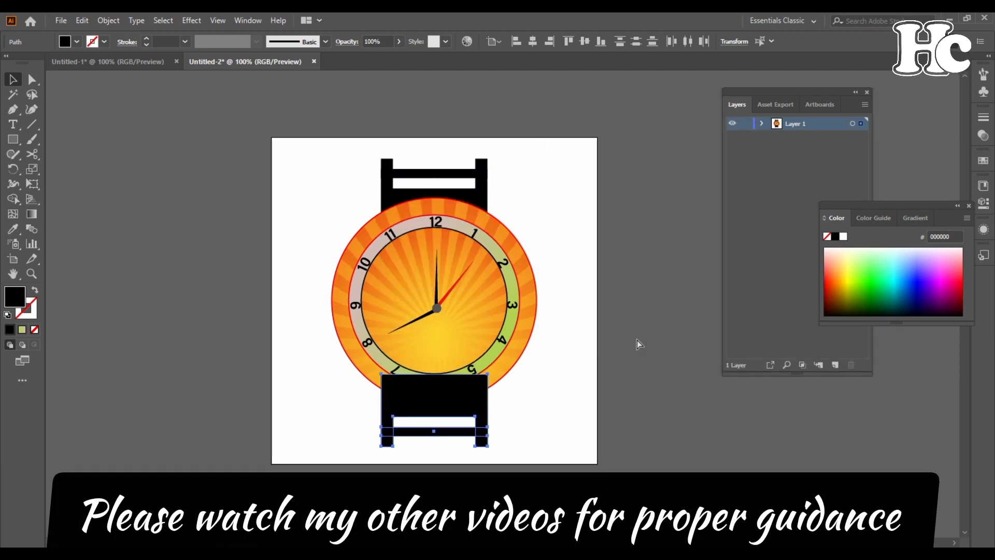
Step: Send the lower strap lug behind the dial and nudge it up slightly, then deselect it
key("ctrl+shift+bracketleft")
key("Up")
key("Up")
key("Up")
key("Up")
key("Up")
key("Up")
key("Up")
left_click(548, 419)
Step: Select the dial artwork together with the lower strap lug
key("z")
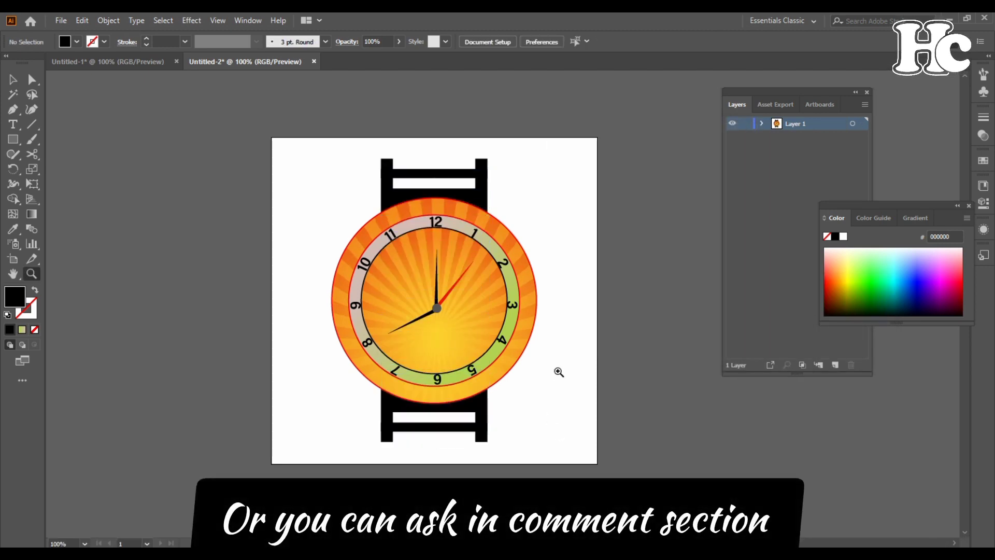
left_click(557, 370)
key("v")
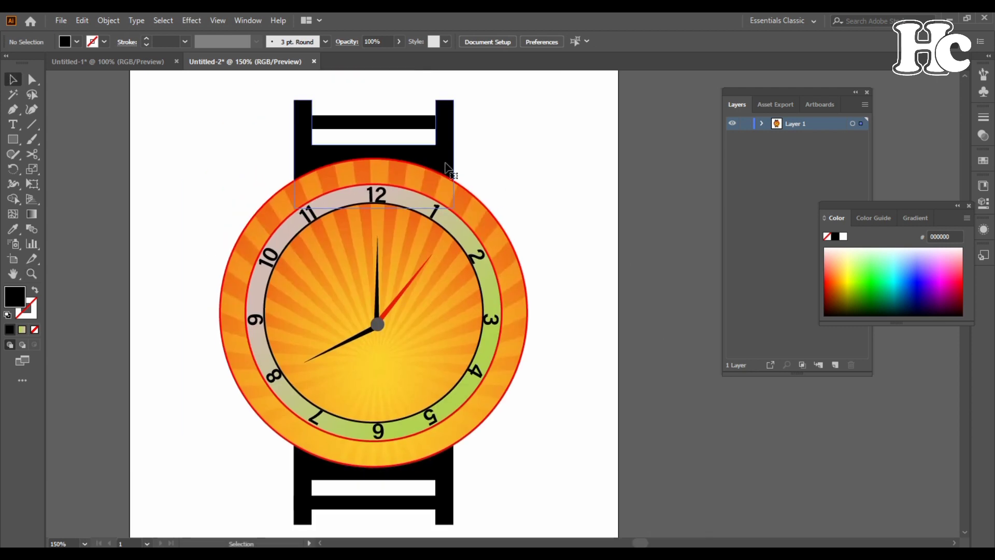
left_click(429, 211)
left_click_drag(435, 448, 341, 348)
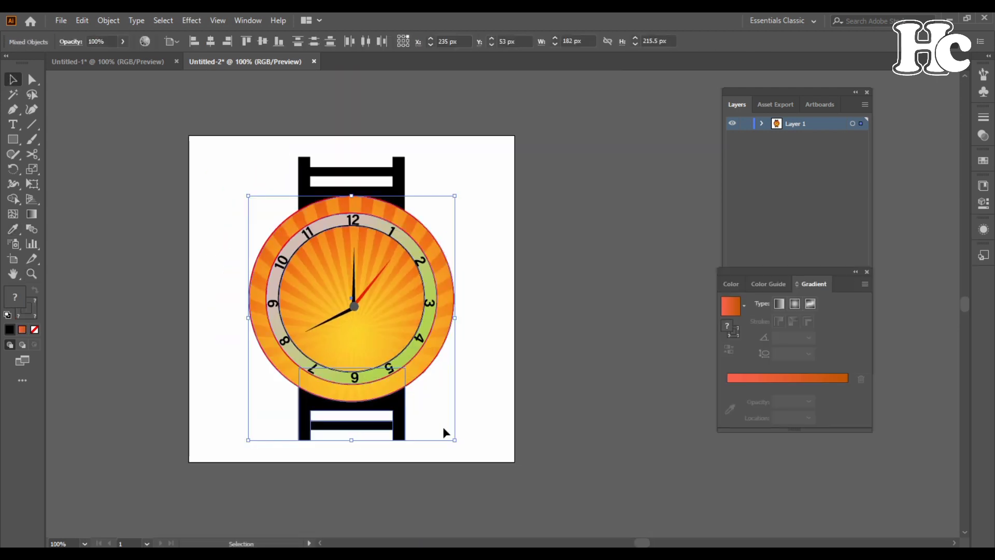